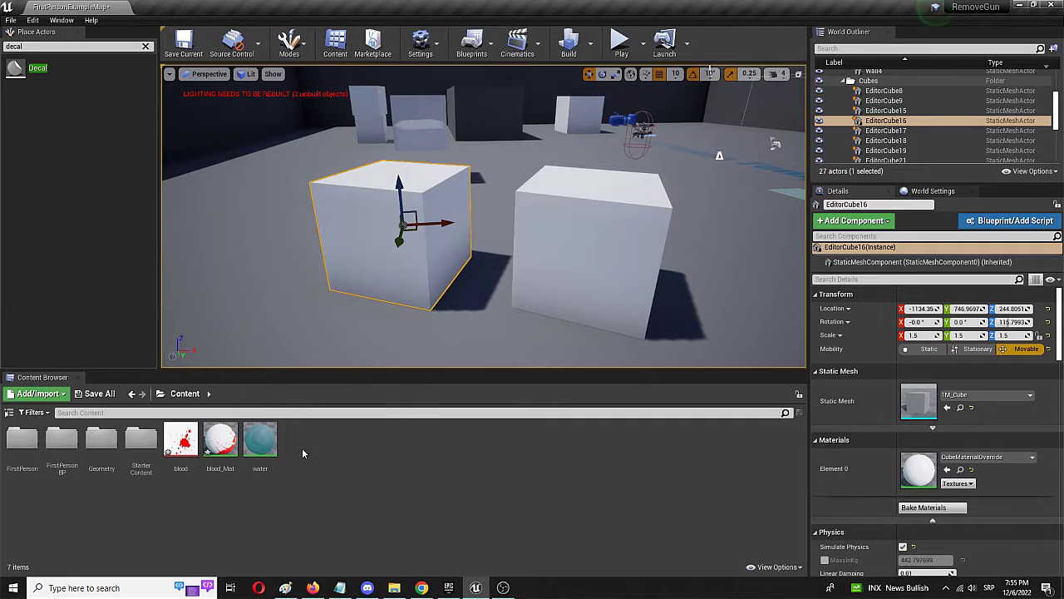
Create a new material in the Content folder named Imperfect
{"action": "right_click", "coordinate": [318, 446]}
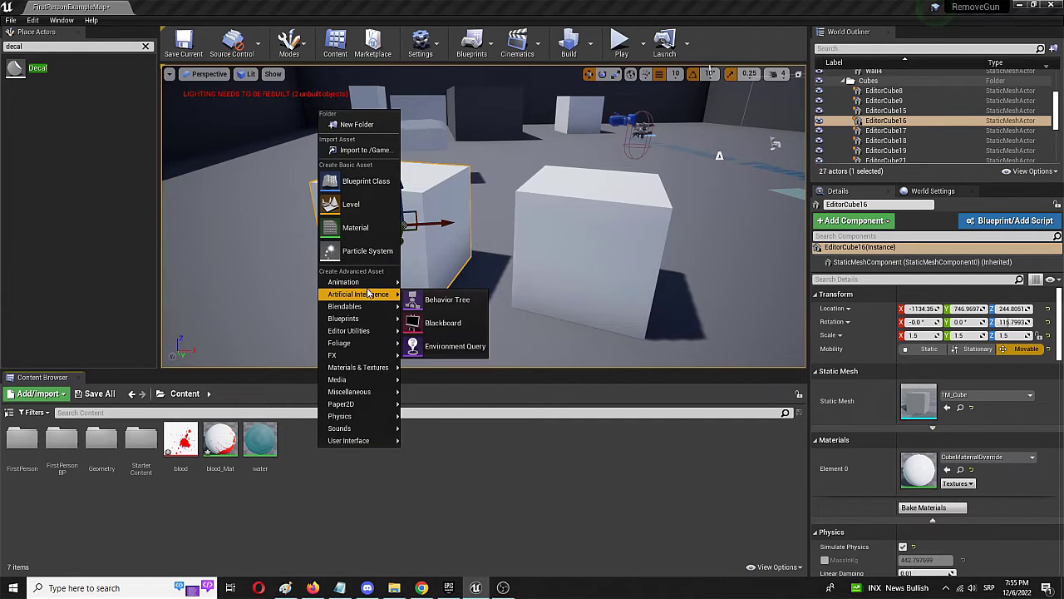
{"action": "left_click", "coordinate": [355, 227]}
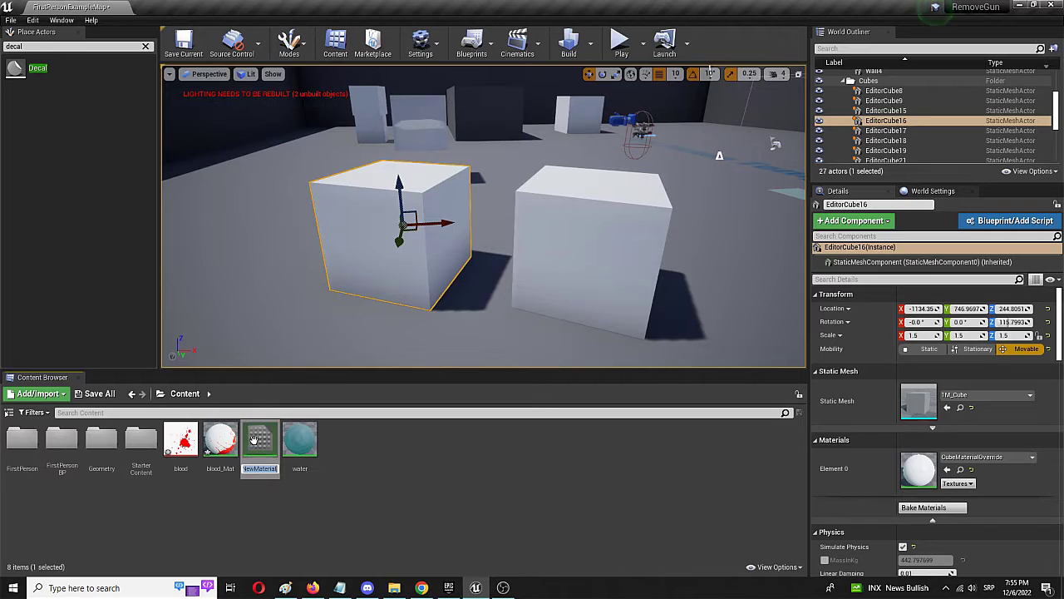
{"action": "type", "text": "Imperfect"}
{"action": "key", "text": "Return"}
Create a second new material named Perfect
{"action": "right_click", "coordinate": [354, 447]}
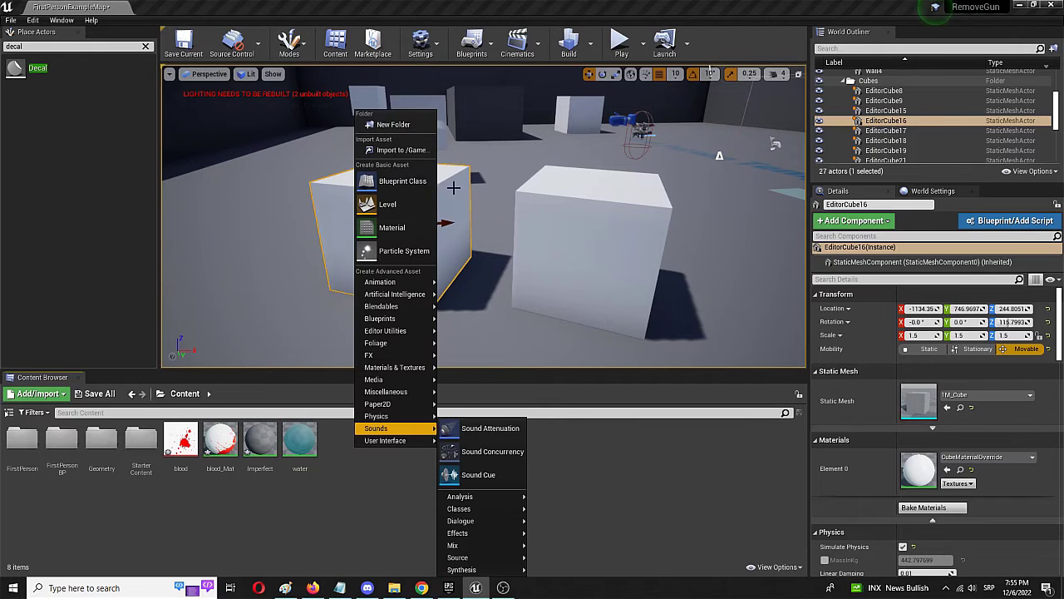
{"action": "left_click", "coordinate": [391, 227]}
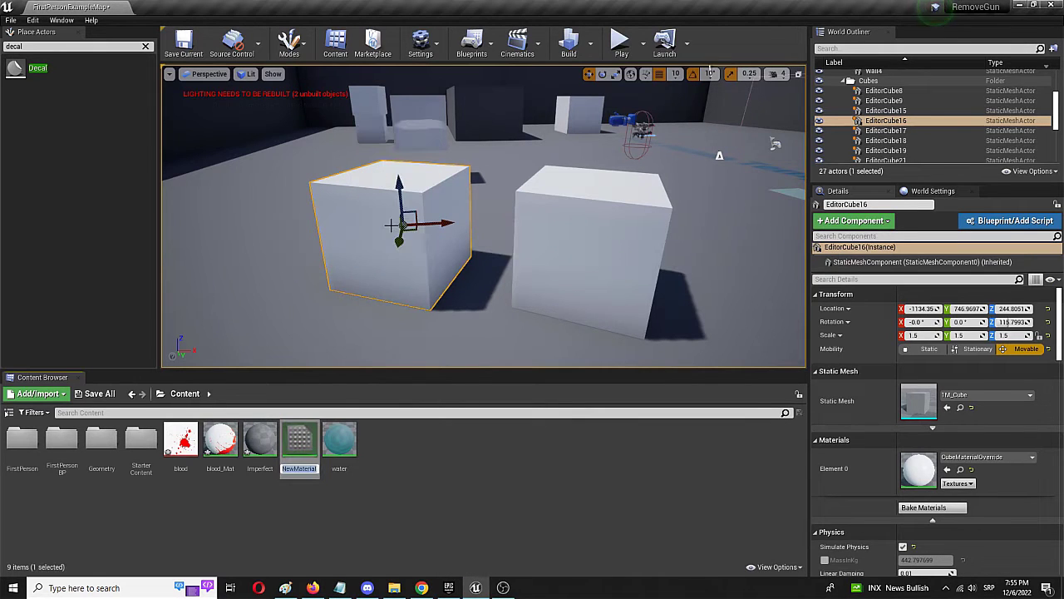
{"action": "type", "text": "Perfect"}
{"action": "key", "text": "Return"}
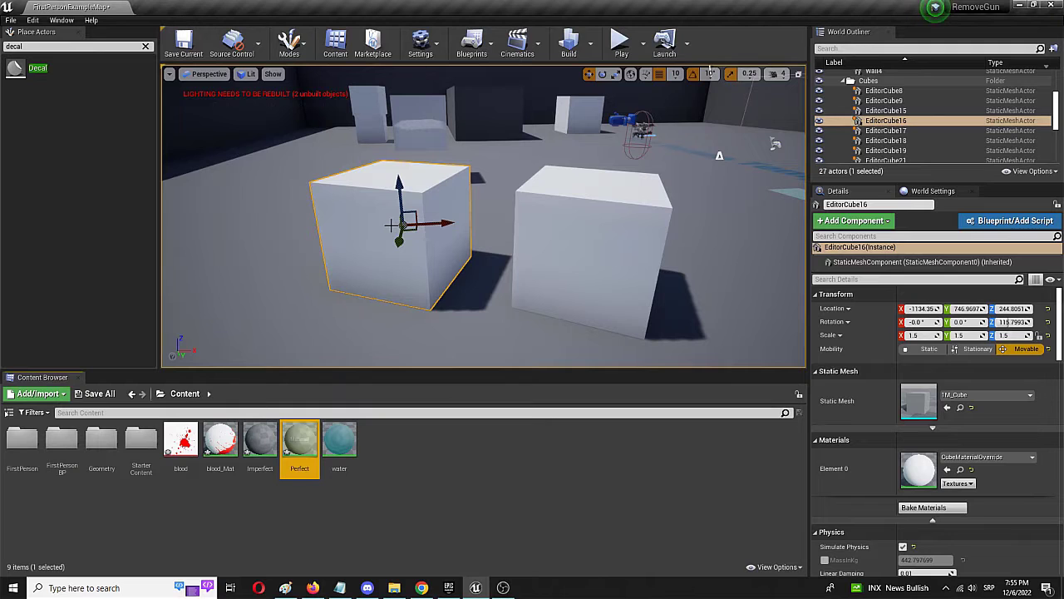
In the Perfect material, add a Constant3Vector node wired into Base Color
{"action": "double_click", "coordinate": [295, 439]}
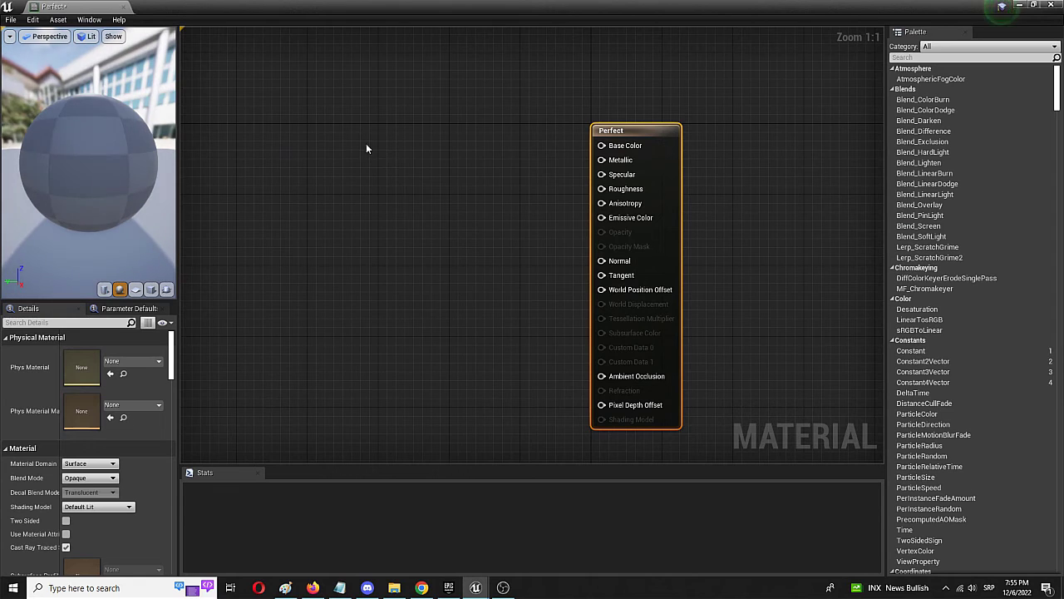
{"action": "right_click", "coordinate": [366, 143]}
{"action": "type", "text": "constan"}
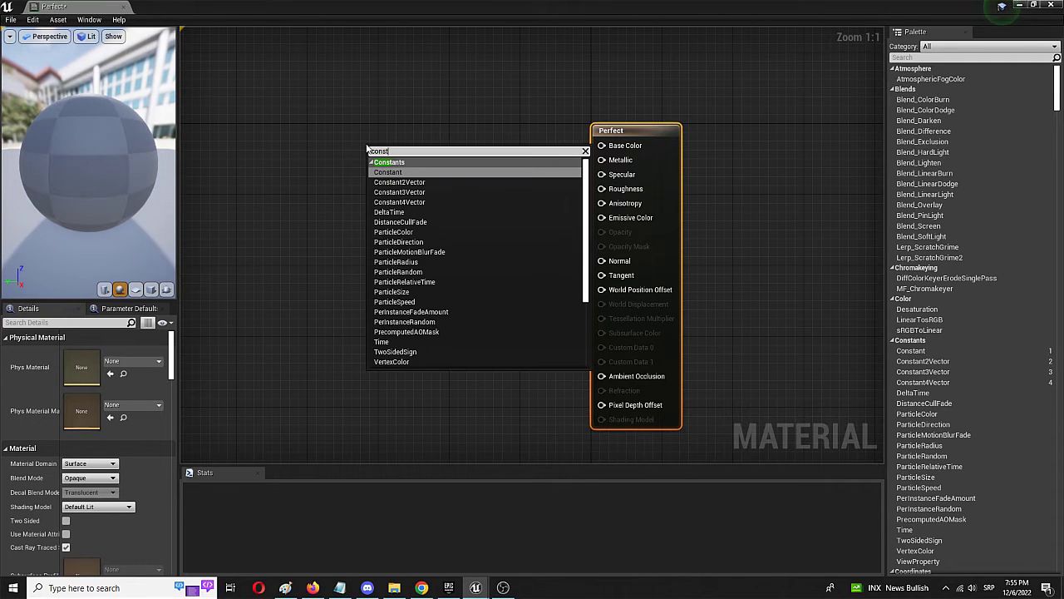
{"action": "left_click", "coordinate": [399, 192]}
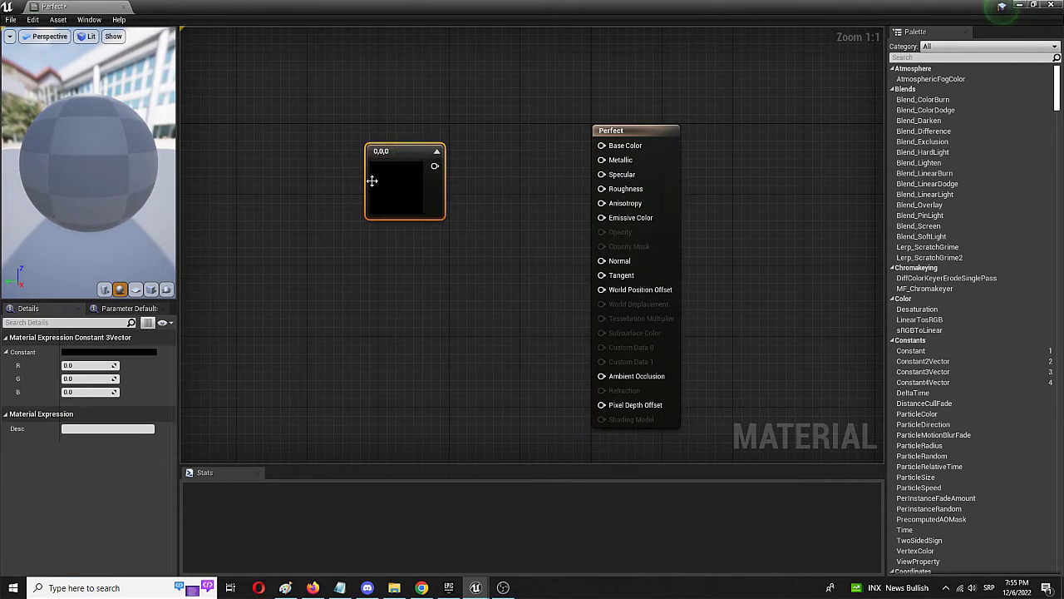
{"action": "left_click_drag", "start_coordinate": [385, 163], "coordinate": [603, 148]}
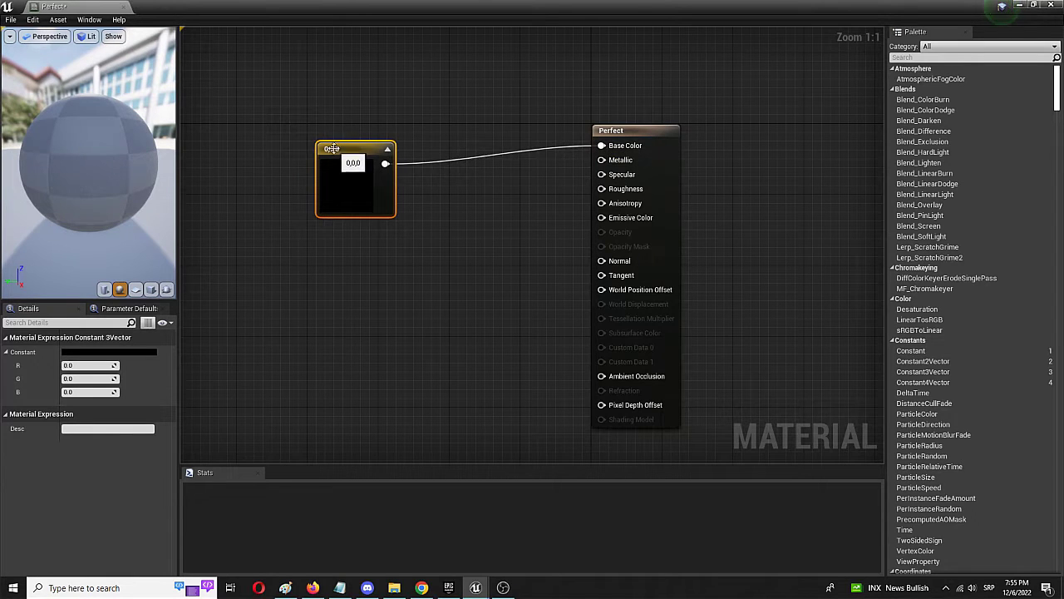
{"action": "left_click_drag", "start_coordinate": [343, 149], "coordinate": [343, 131]}
Set the constant's R, G and B values to 0.5
{"action": "left_click", "coordinate": [83, 366]}
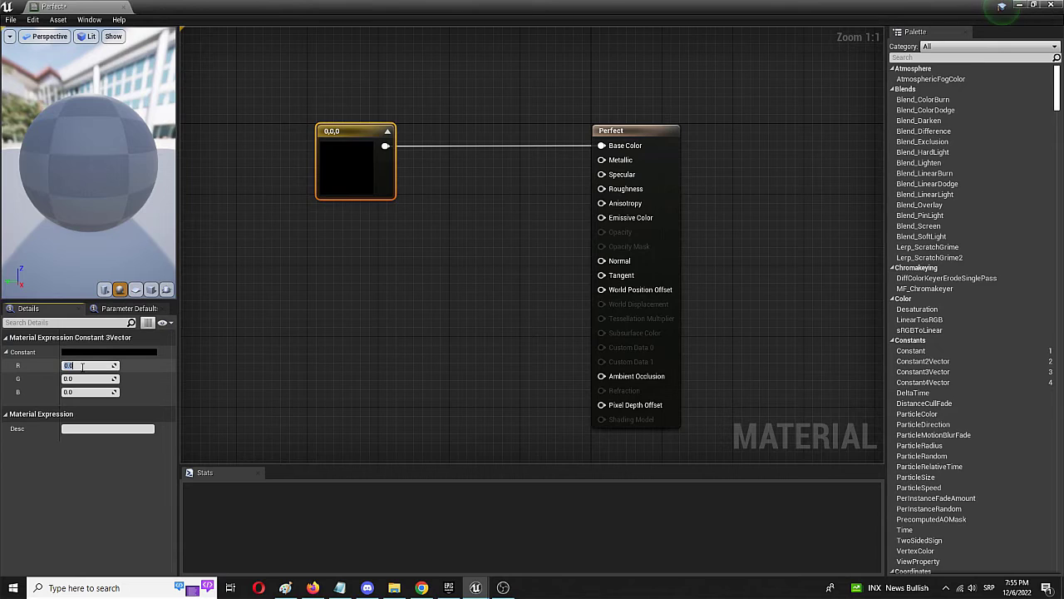
{"action": "type", "text": "0.5"}
{"action": "left_click", "coordinate": [75, 378]}
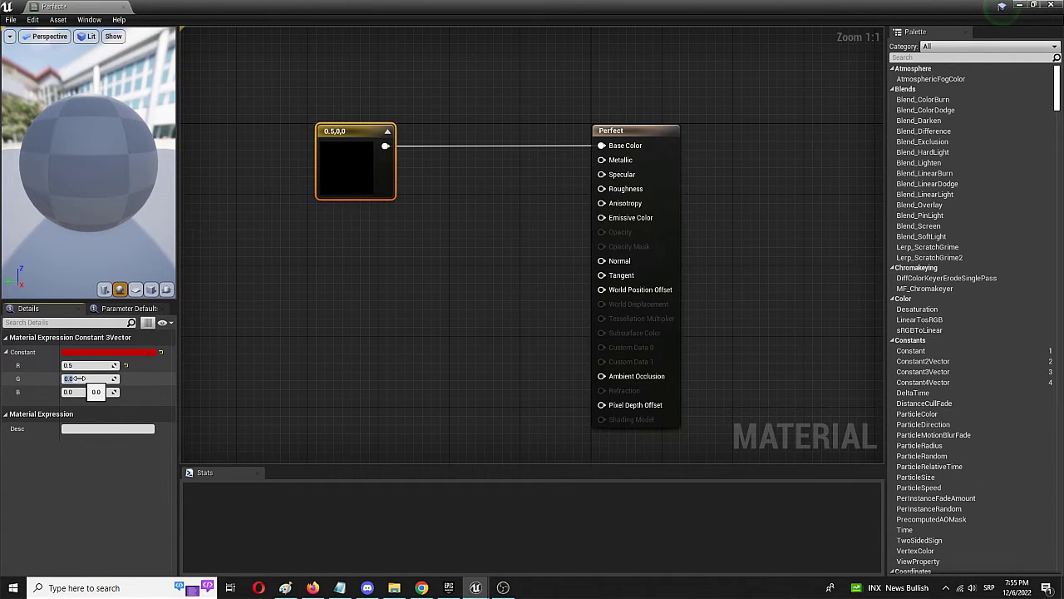
{"action": "left_click", "coordinate": [83, 392]}
{"action": "type", "text": "0.5"}
{"action": "key", "text": "Return"}
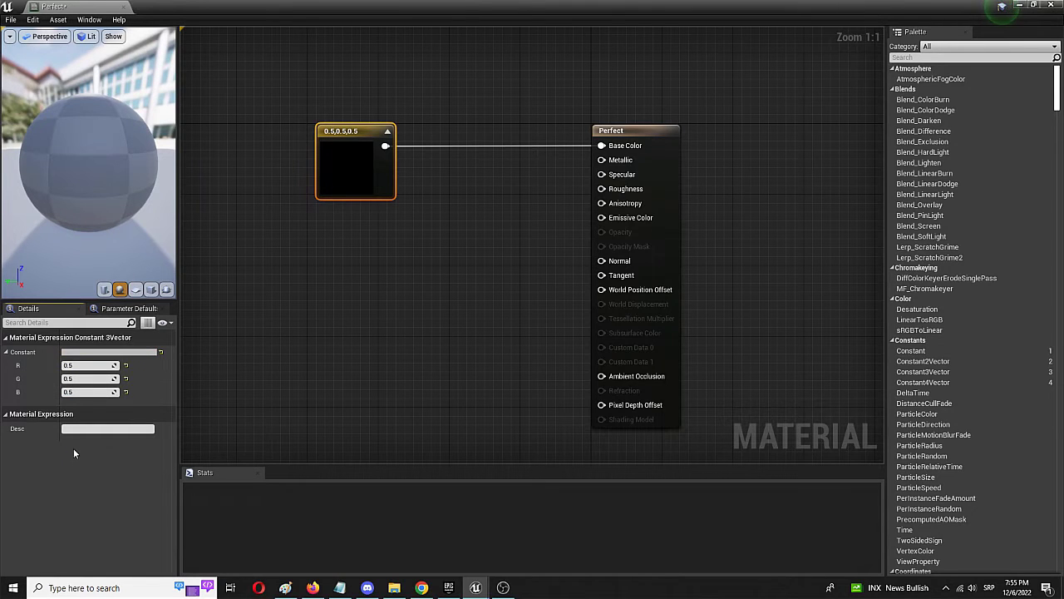
Save the Perfect material and go back to the level editor
{"action": "left_click", "coordinate": [11, 19]}
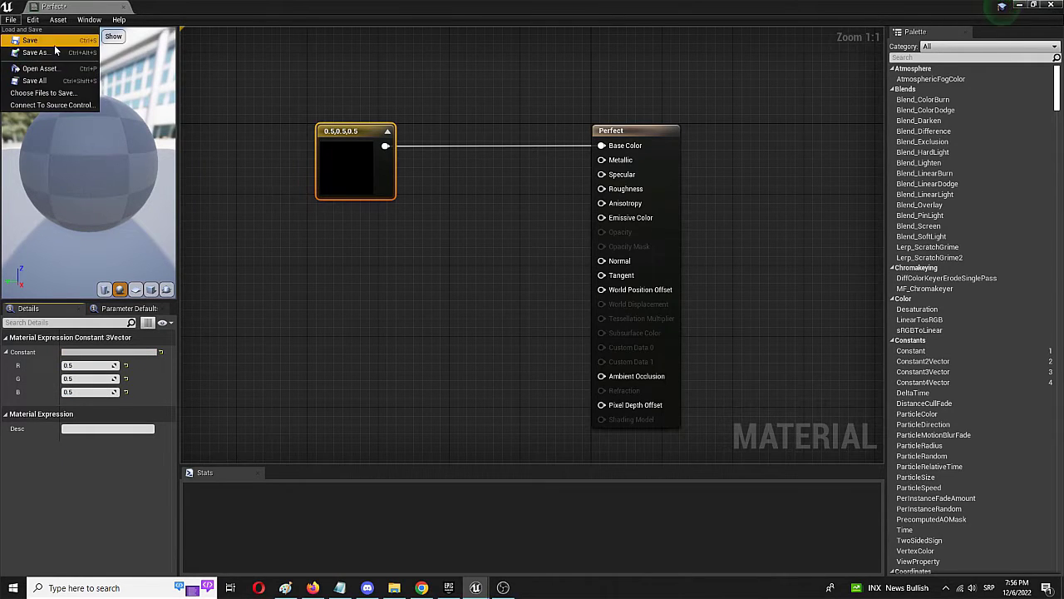
{"action": "left_click", "coordinate": [26, 40]}
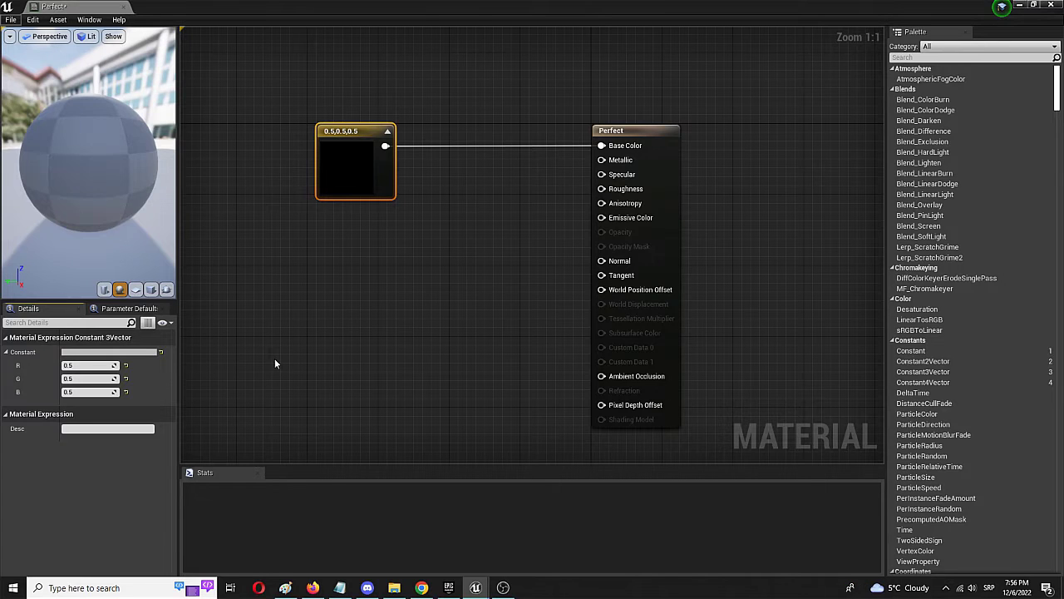
{"action": "left_click", "coordinate": [89, 7]}
{"action": "left_click", "coordinate": [173, 10]}
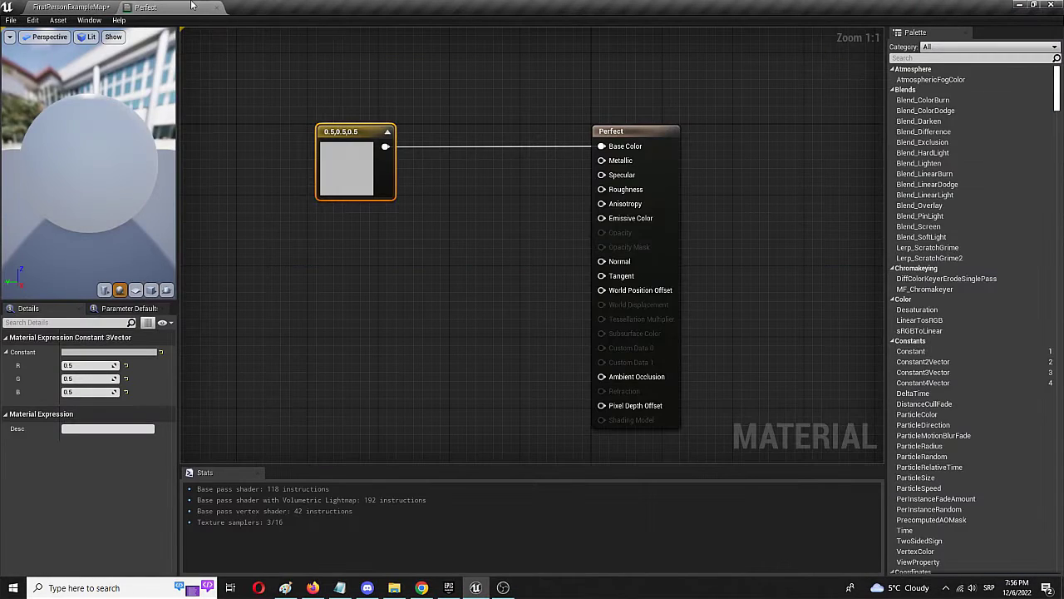
{"action": "left_click", "coordinate": [71, 7]}
Open the Imperfect material graph and remove an accidentally added Constant2Vector node
{"action": "mouse_move", "coordinate": [264, 433]}
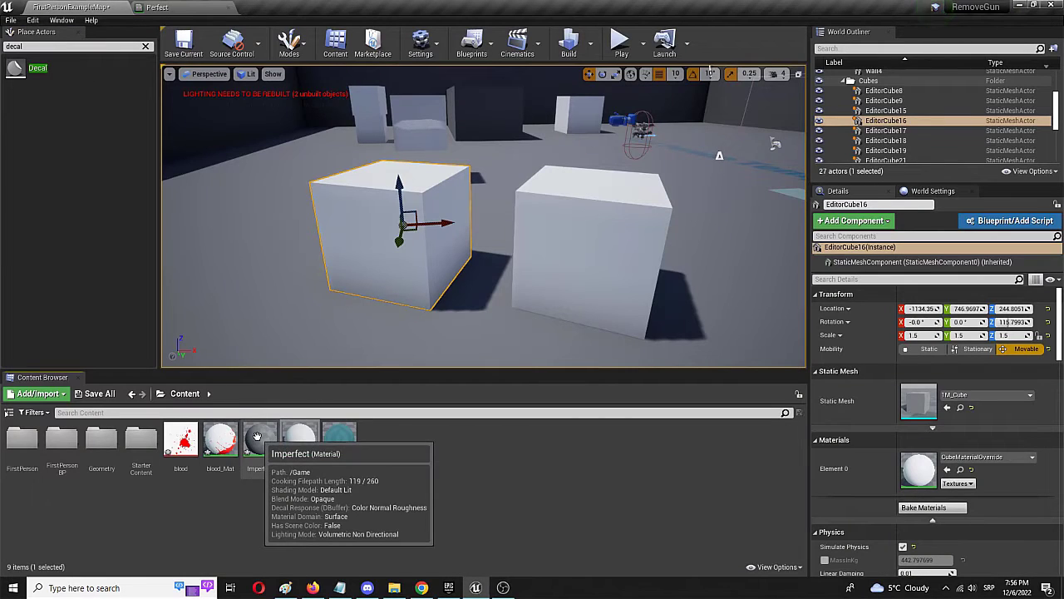
{"action": "double_click", "coordinate": [263, 433]}
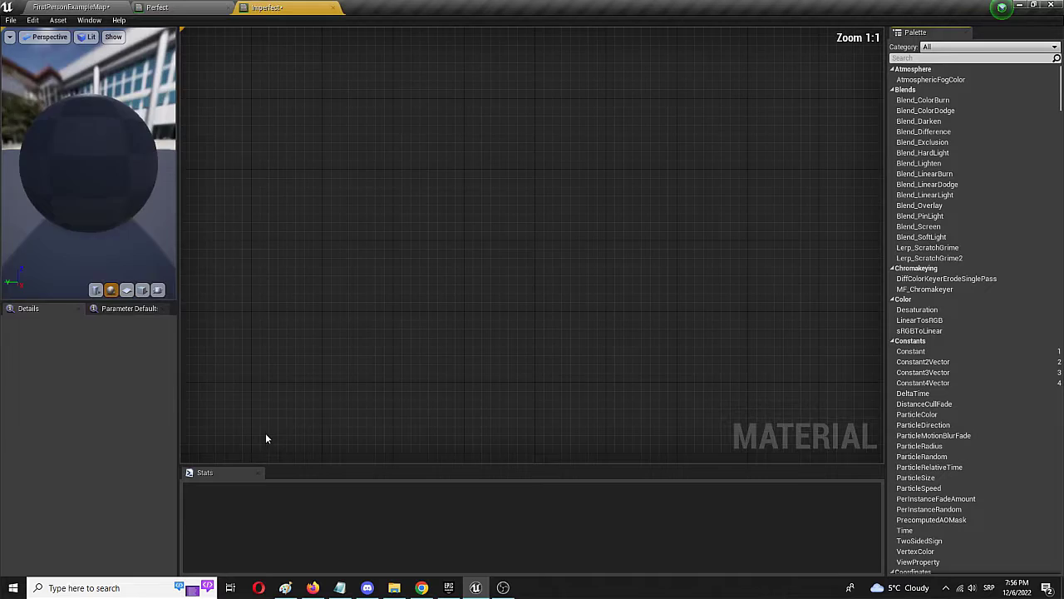
{"action": "right_click_drag", "start_coordinate": [300, 149], "coordinate": [429, 187]}
{"action": "right_click", "coordinate": [397, 152]}
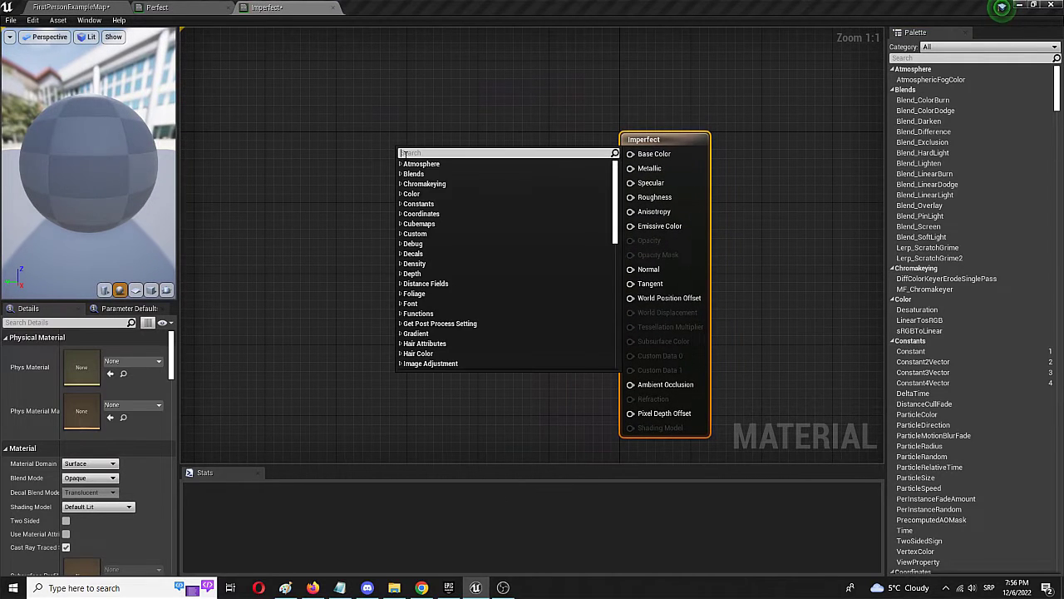
{"action": "type", "text": "consta"}
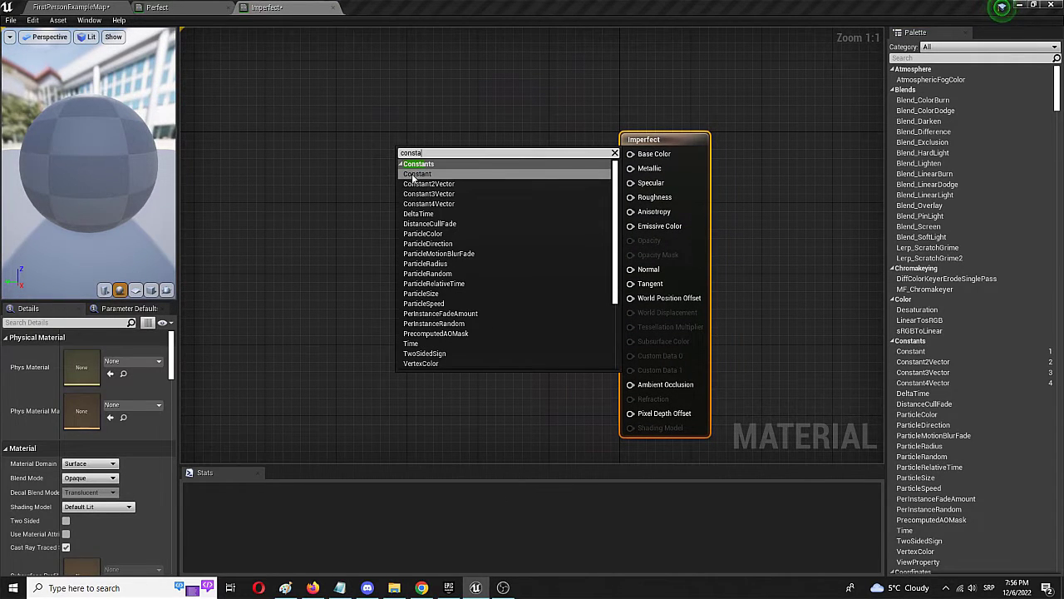
{"action": "left_click", "coordinate": [424, 184]}
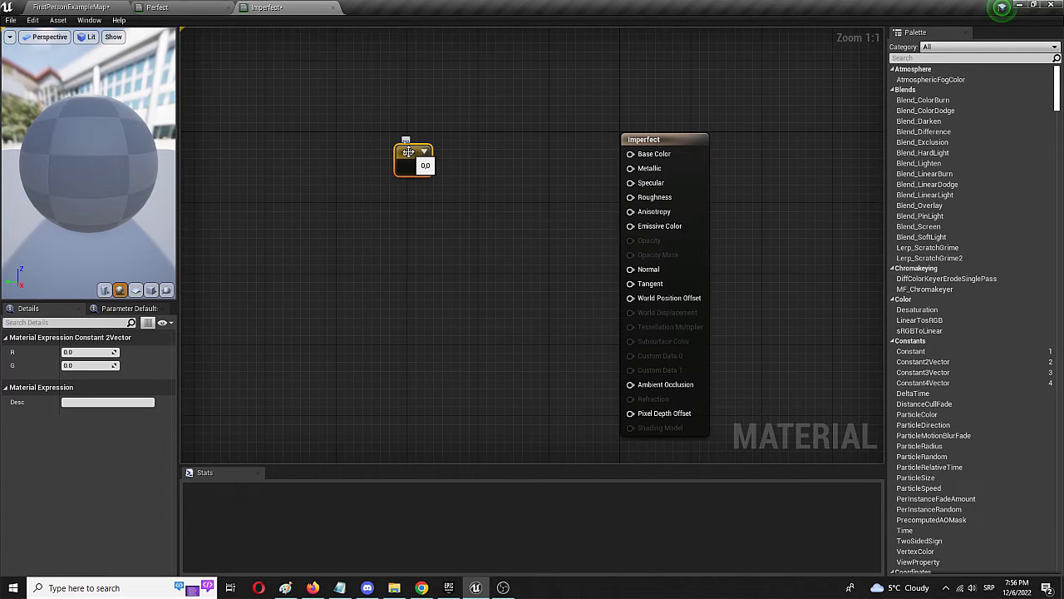
{"action": "key", "text": "Delete"}
Add a Constant3Vector node and connect it to Base Color
{"action": "right_click", "coordinate": [386, 171]}
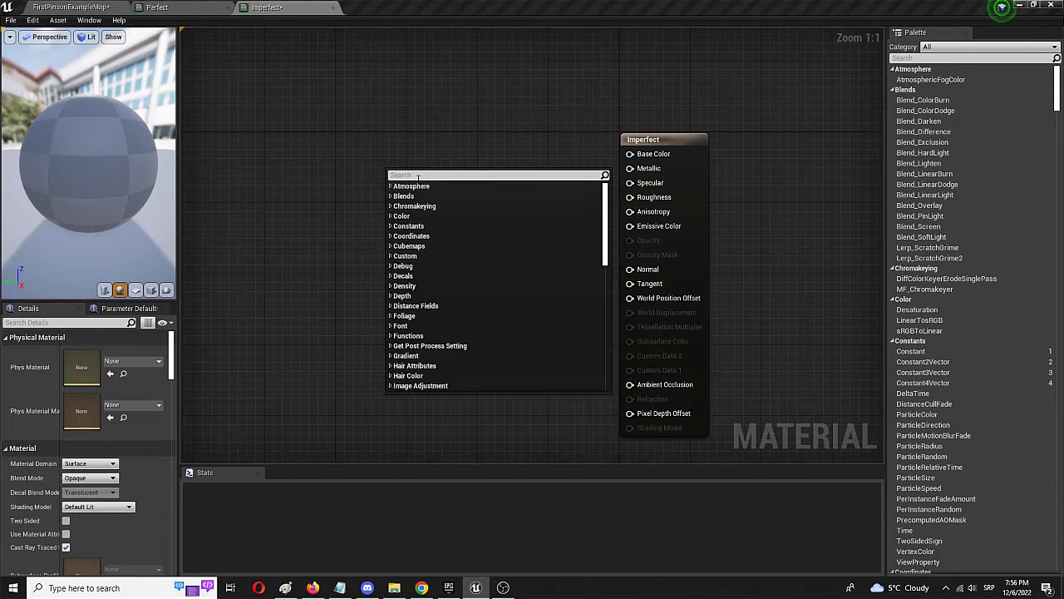
{"action": "type", "text": "consta"}
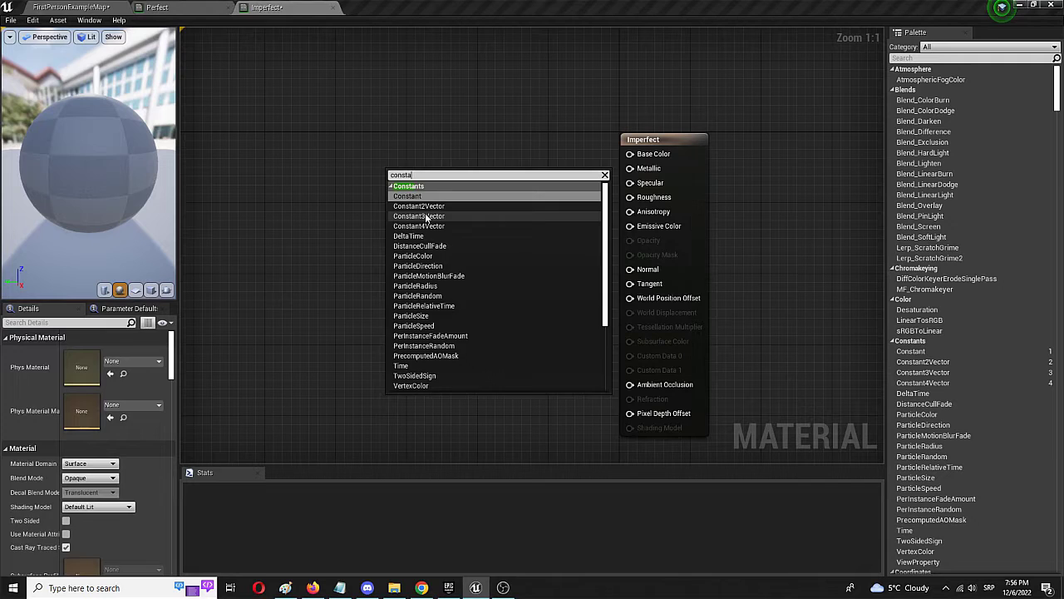
{"action": "left_click", "coordinate": [426, 216]}
{"action": "left_click_drag", "start_coordinate": [456, 191], "coordinate": [630, 154]}
Set the constant to 0.5, 0.5, 0.5 and save the Imperfect material
{"action": "left_click", "coordinate": [97, 366]}
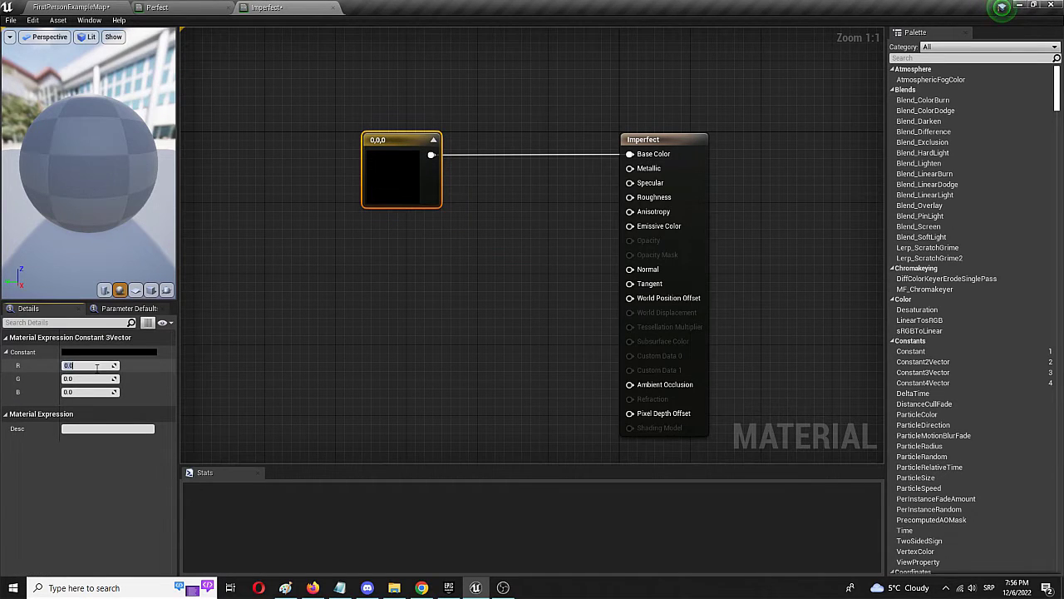
{"action": "type", "text": "0.5"}
{"action": "left_click", "coordinate": [96, 379]}
{"action": "type", "text": "0.5"}
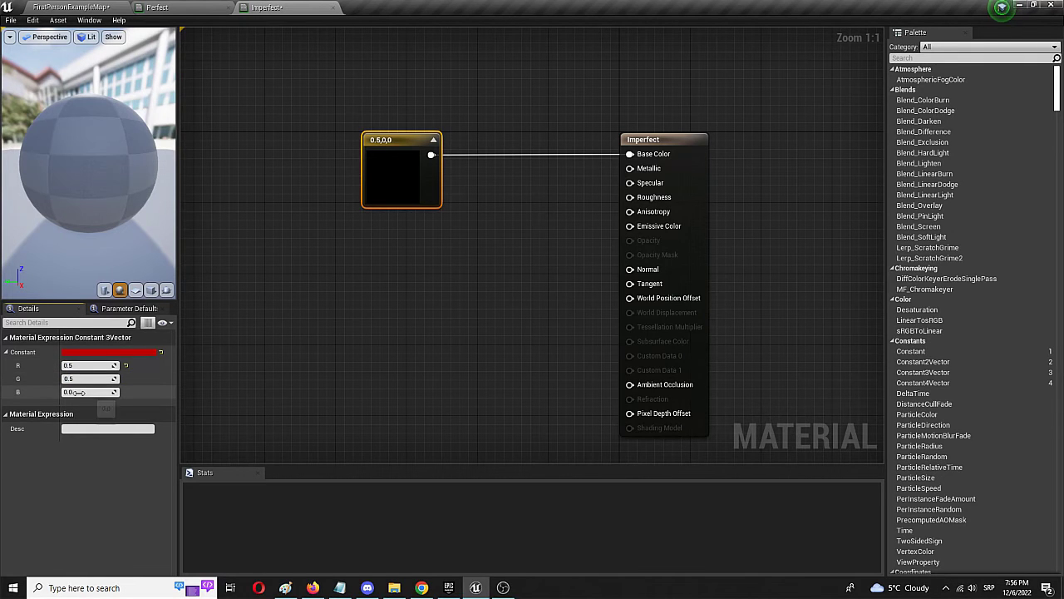
{"action": "left_click", "coordinate": [77, 391]}
{"action": "type", "text": "0.5"}
{"action": "left_click", "coordinate": [75, 468]}
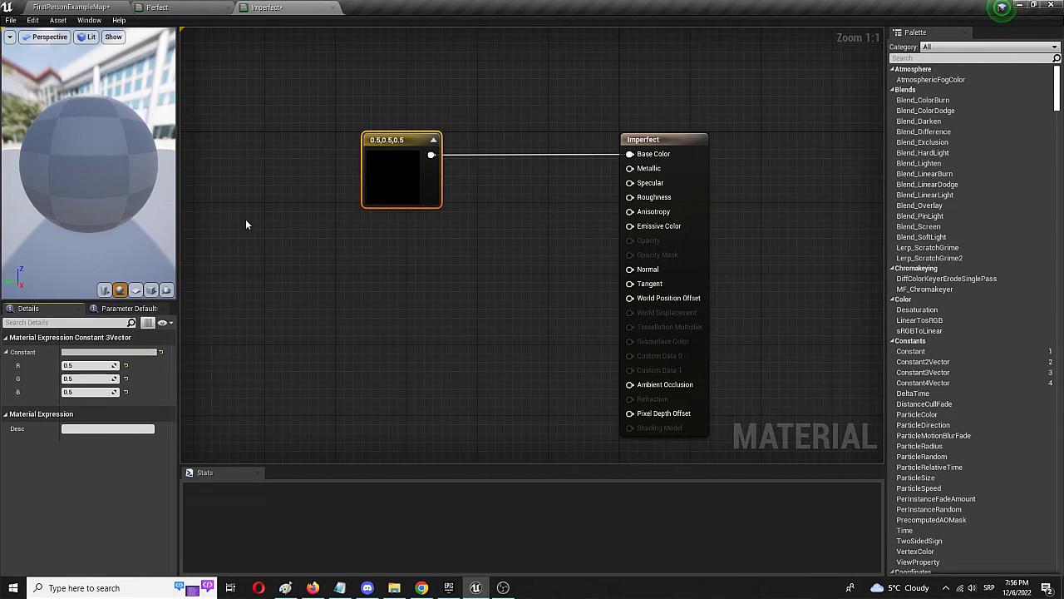
{"action": "left_click", "coordinate": [11, 20]}
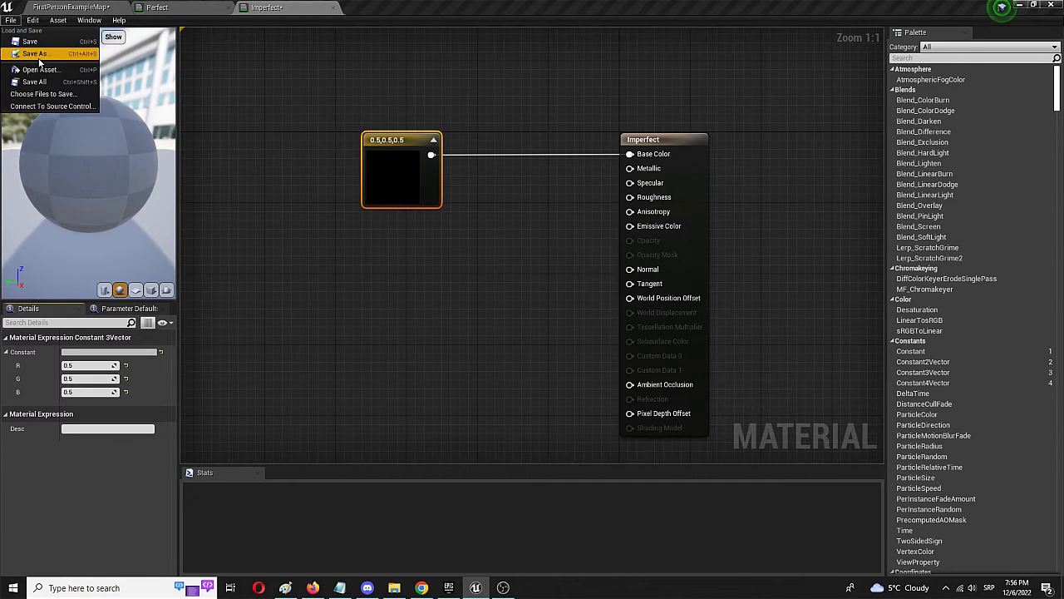
{"action": "left_click", "coordinate": [30, 41]}
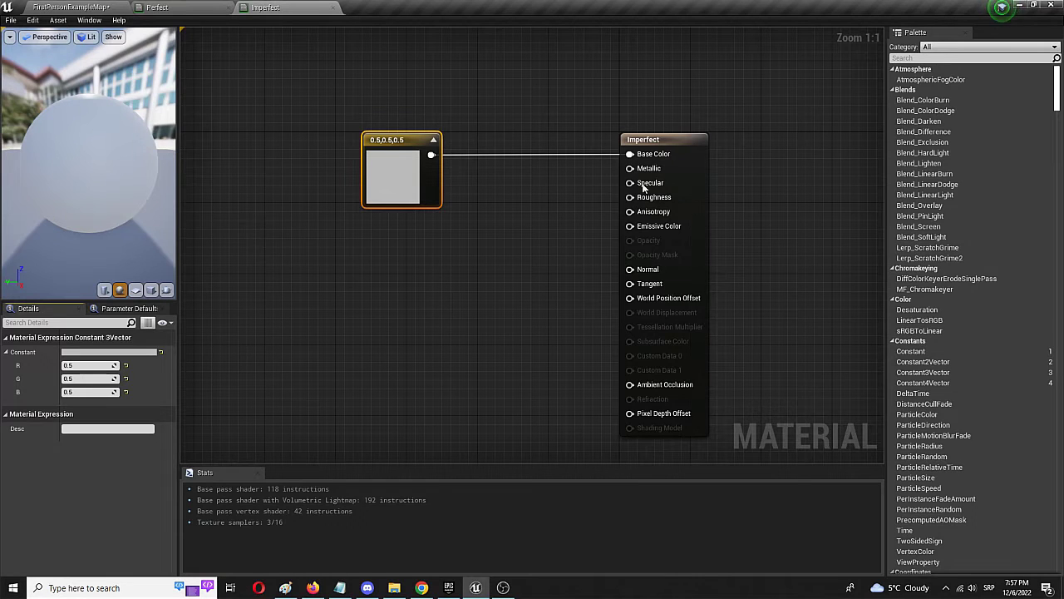
Add a Texture Sample node and duplicate it below with Ctrl+W
{"action": "right_click", "coordinate": [255, 265]}
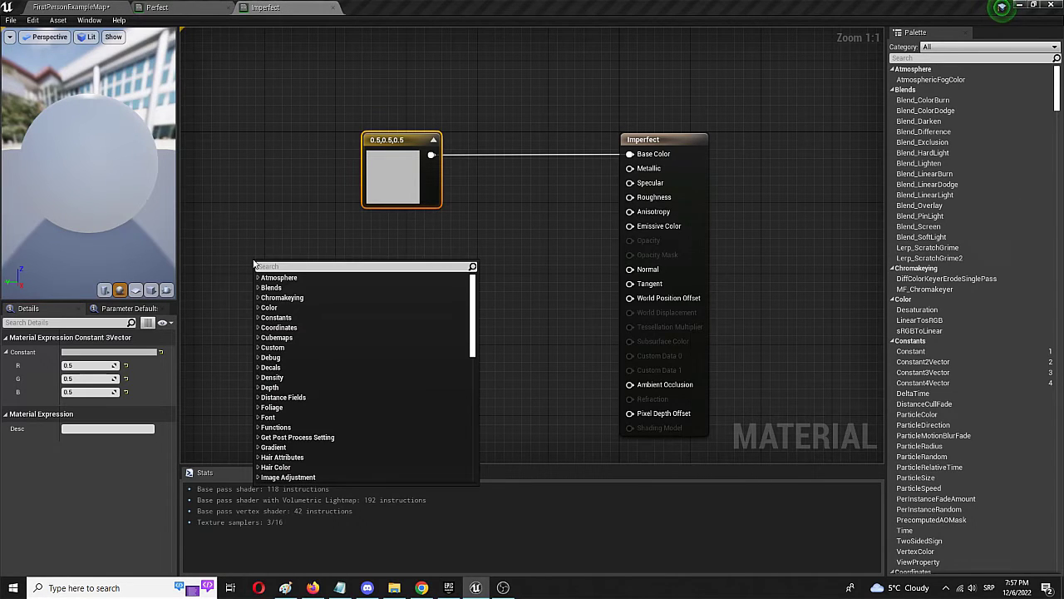
{"action": "type", "text": "text"}
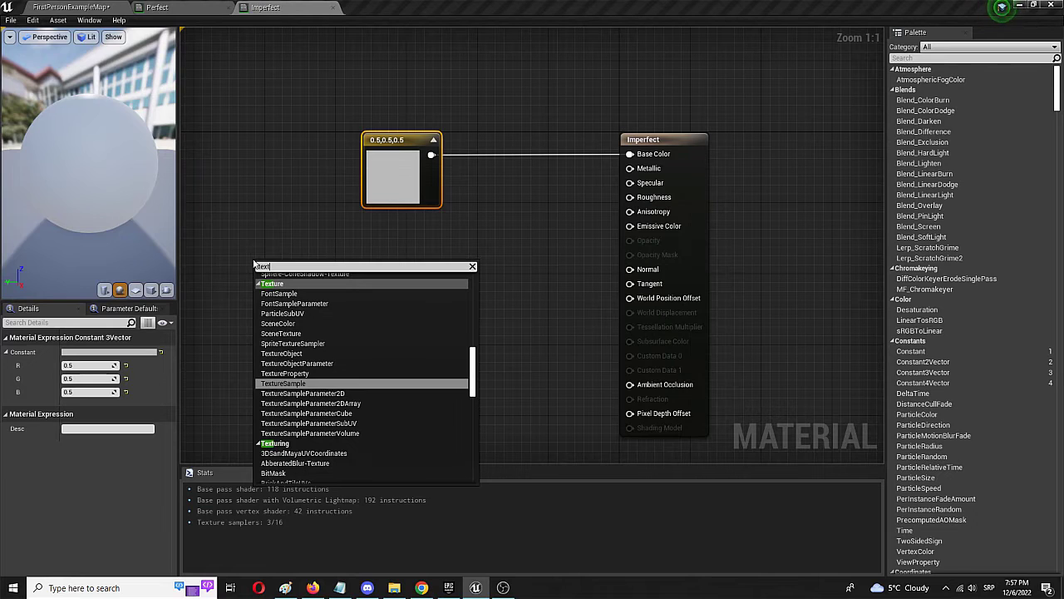
{"action": "left_click", "coordinate": [313, 383]}
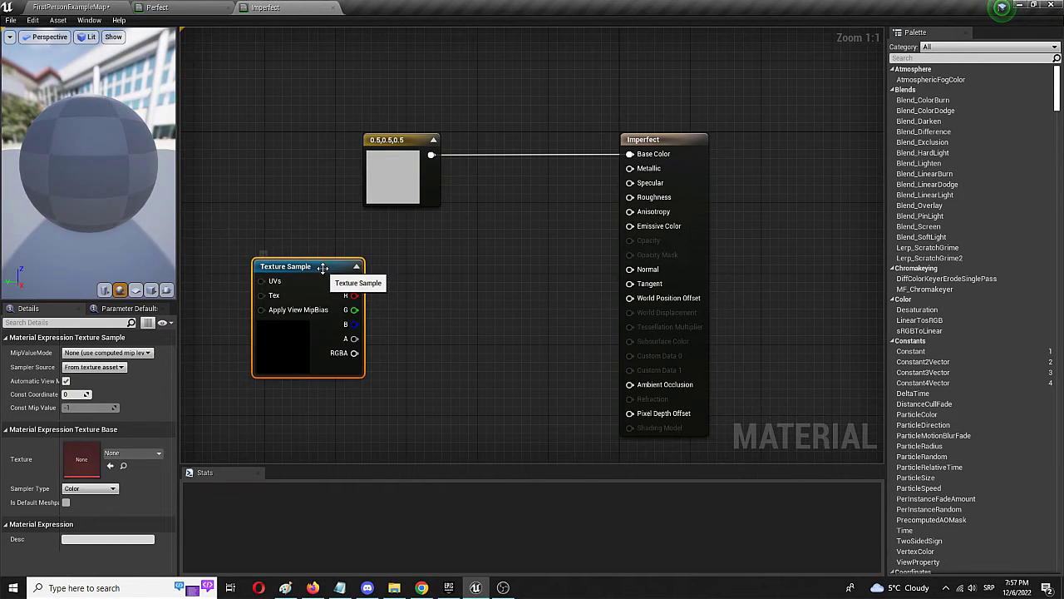
{"action": "left_click_drag", "start_coordinate": [323, 268], "coordinate": [264, 221]}
{"action": "key", "text": "ctrl+w"}
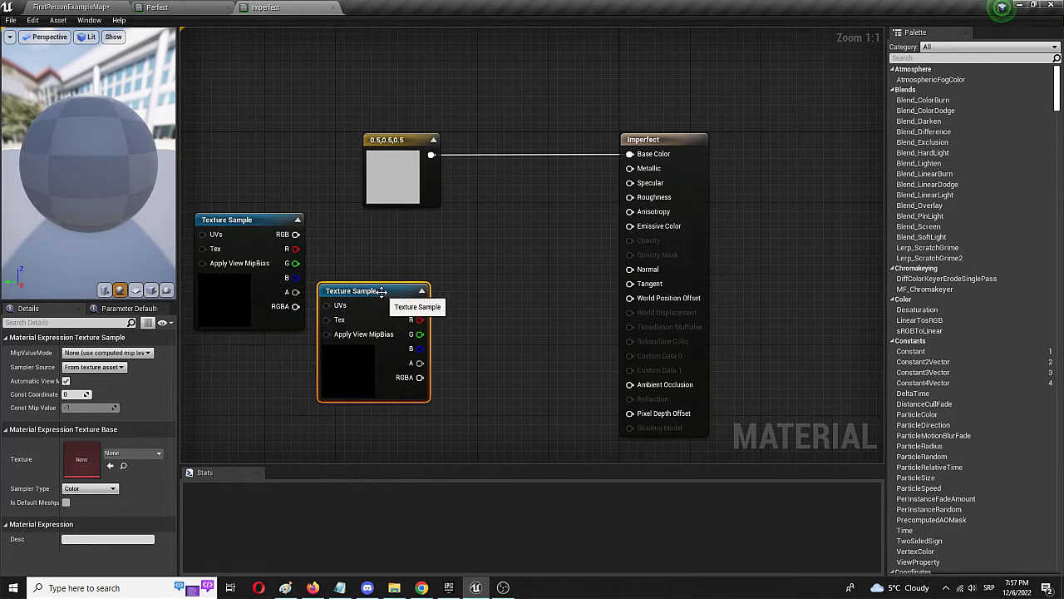
{"action": "left_click_drag", "start_coordinate": [382, 291], "coordinate": [259, 345]}
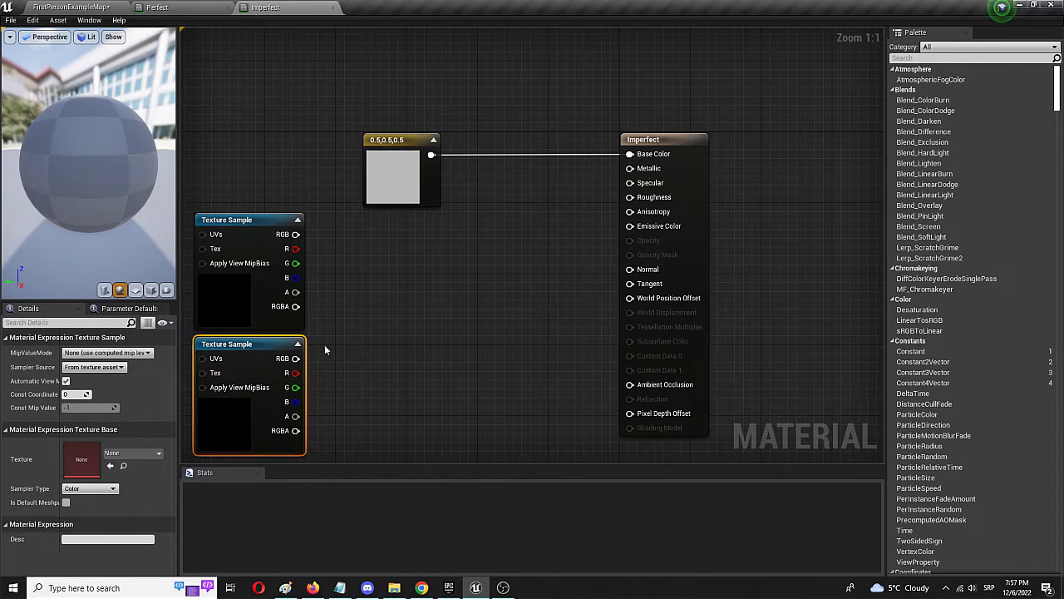
{"action": "right_click_drag", "start_coordinate": [325, 350], "coordinate": [403, 328]}
Set the upper Texture Sample's texture to T_CobbleStone_Pebble_D
{"action": "left_click", "coordinate": [311, 279]}
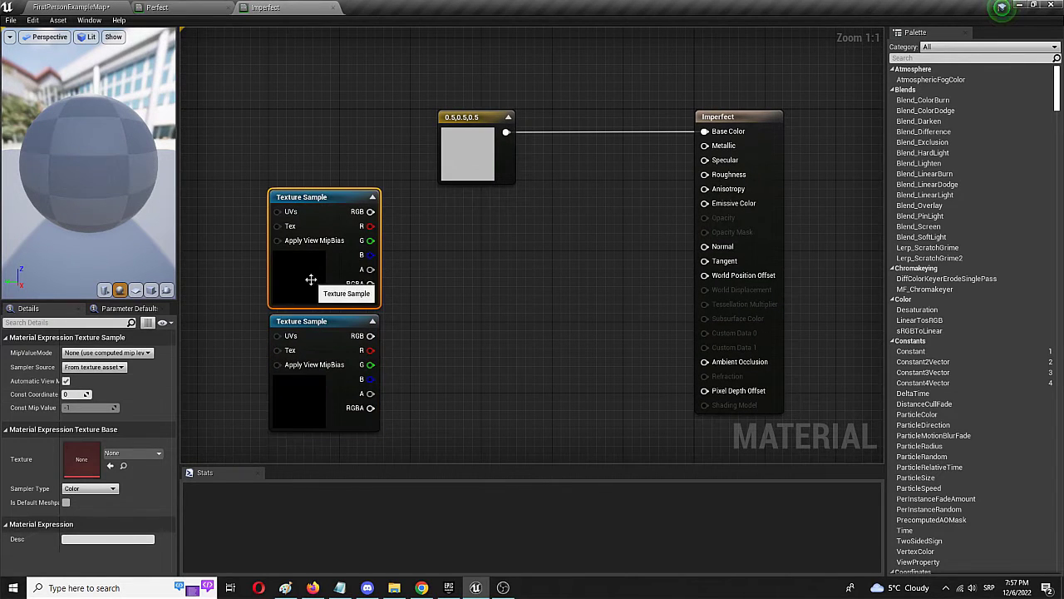
{"action": "left_click", "coordinate": [133, 453]}
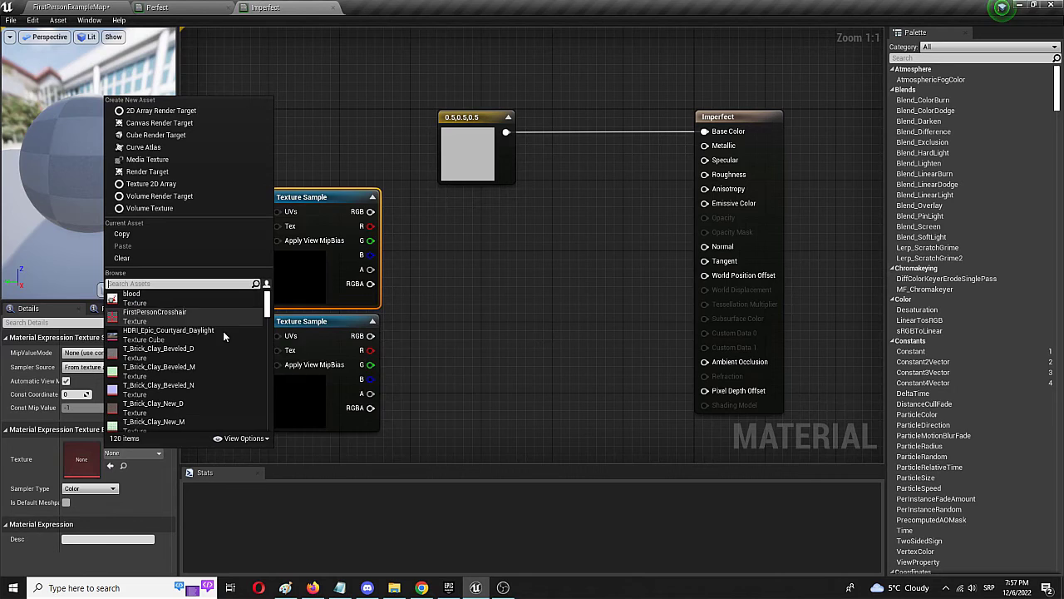
{"action": "scroll", "coordinate": [224, 321], "scroll_direction": "down", "scroll_amount": 3}
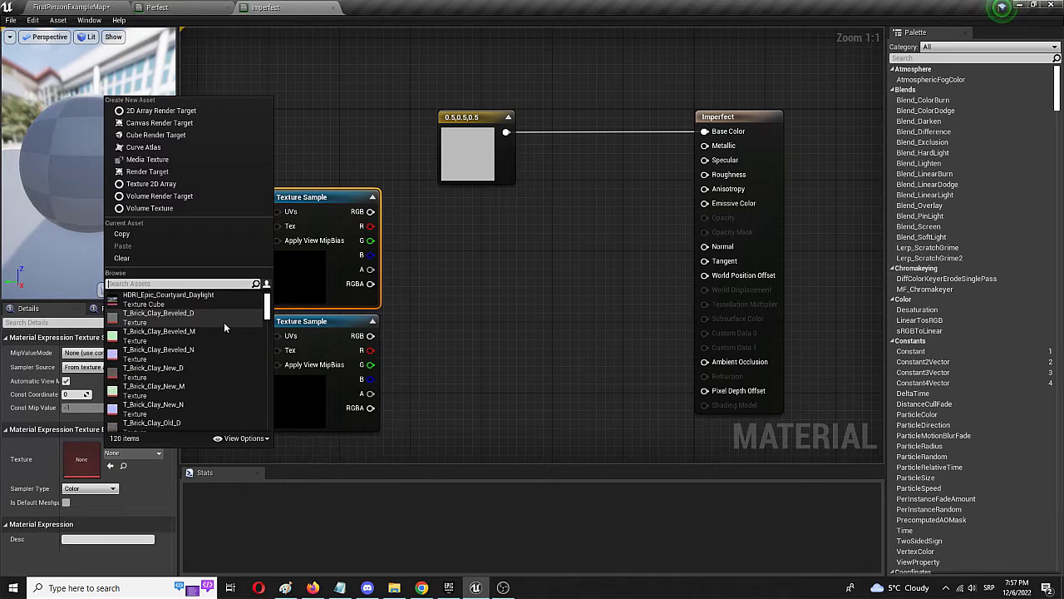
{"action": "scroll", "coordinate": [223, 321], "scroll_direction": "down", "scroll_amount": 1}
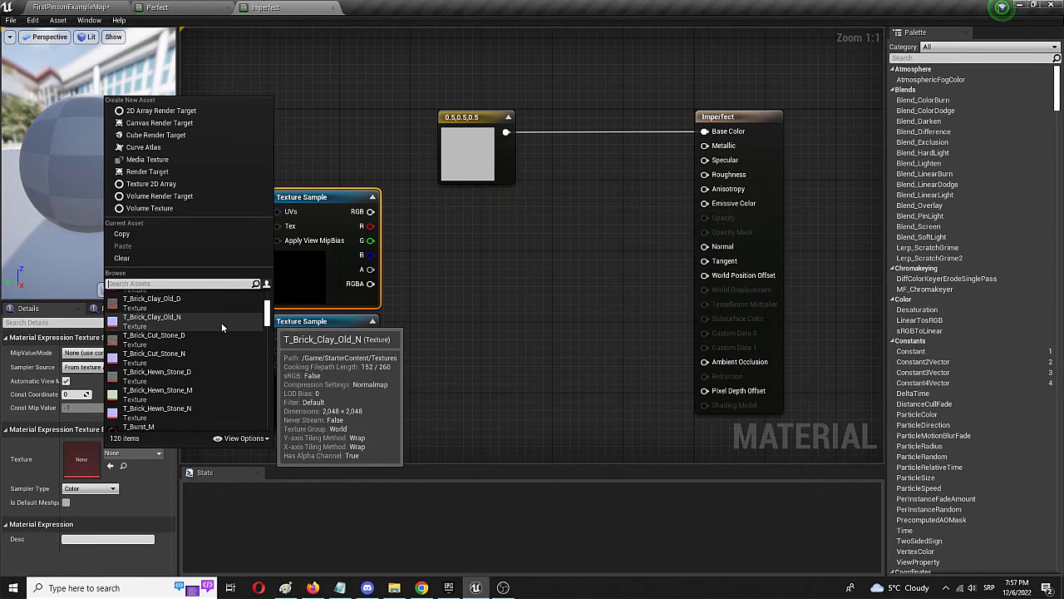
{"action": "scroll", "coordinate": [219, 325], "scroll_direction": "down", "scroll_amount": 4}
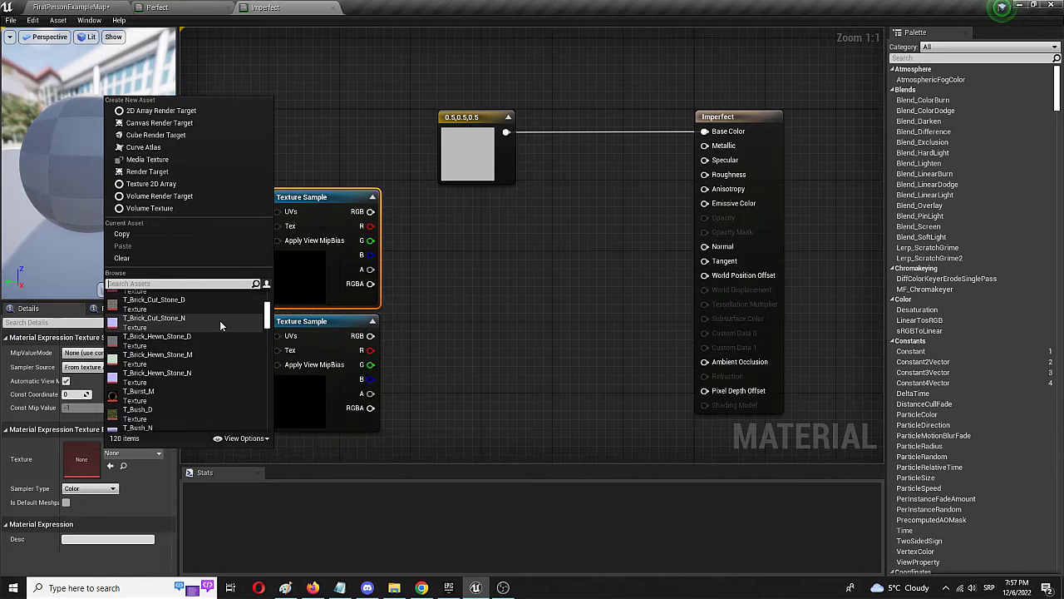
{"action": "scroll", "coordinate": [219, 325], "scroll_direction": "down", "scroll_amount": 1}
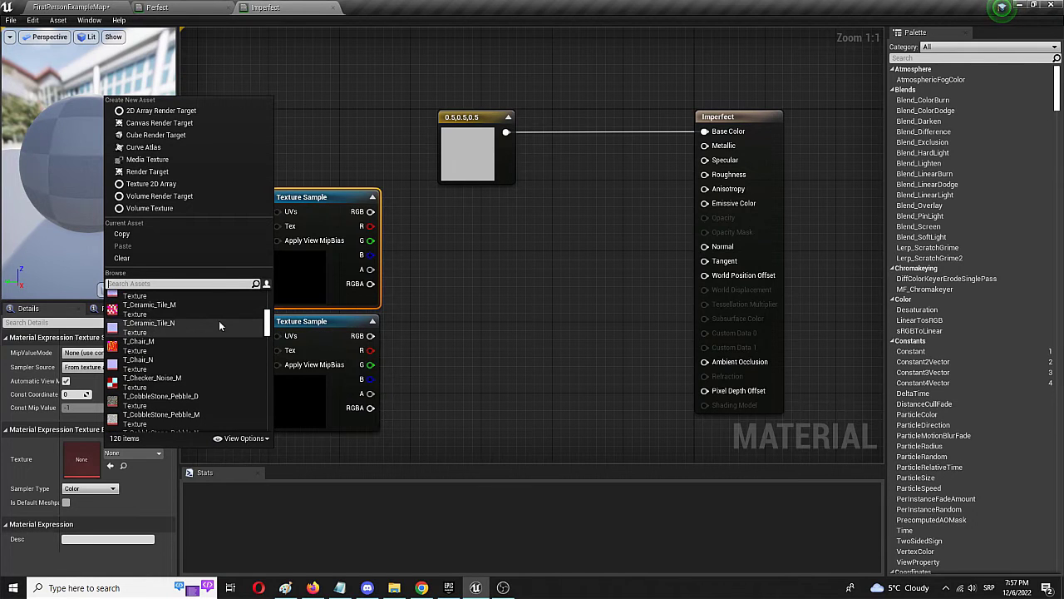
{"action": "left_click", "coordinate": [191, 398]}
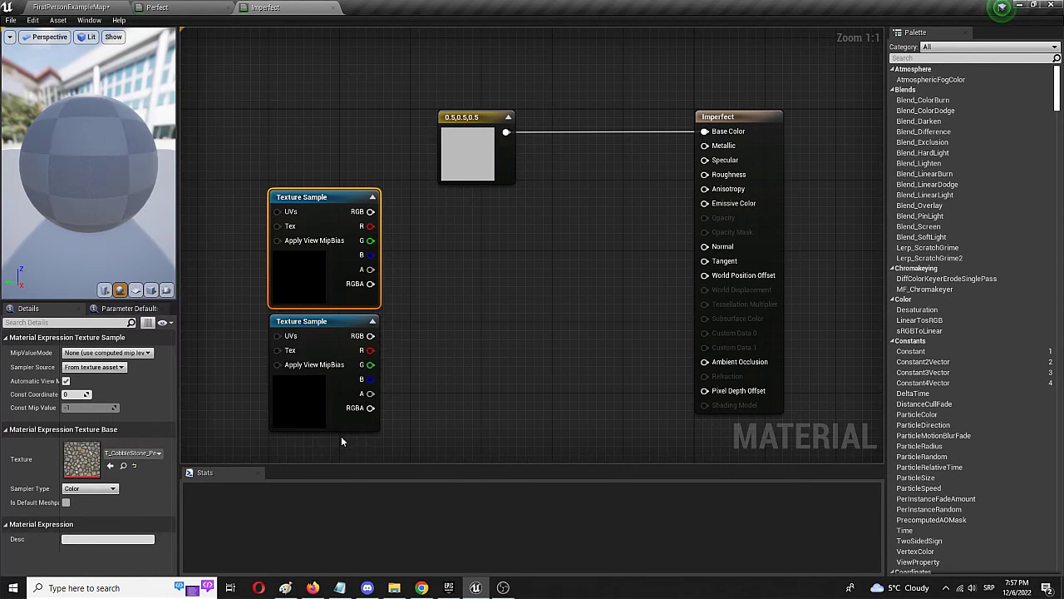
Set the lower Texture Sample's texture to T_Ground_Grass_D
{"action": "left_click", "coordinate": [308, 401]}
{"action": "left_click", "coordinate": [141, 453]}
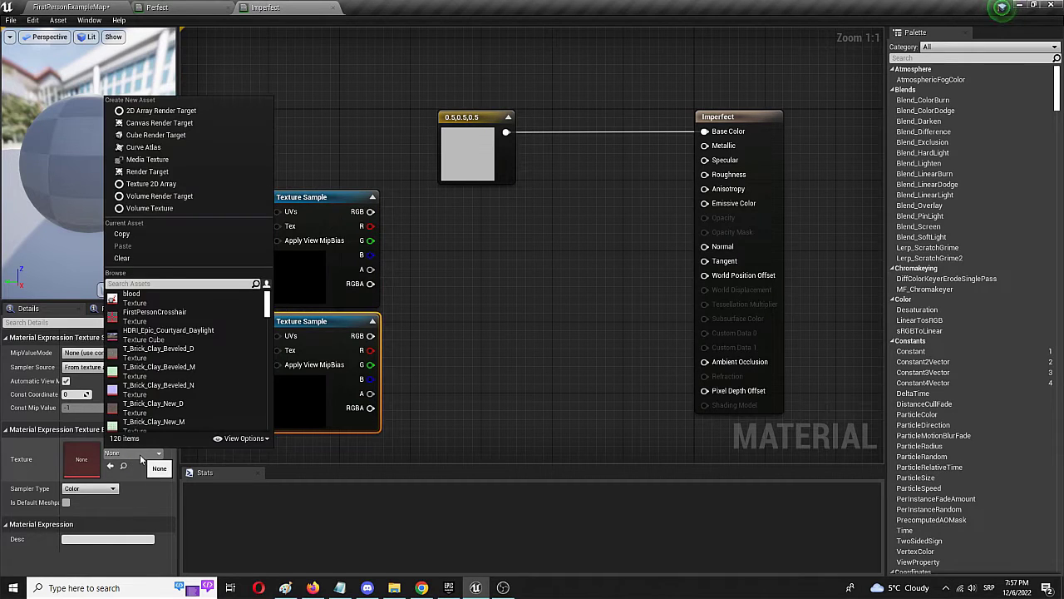
{"action": "type", "text": "gr"}
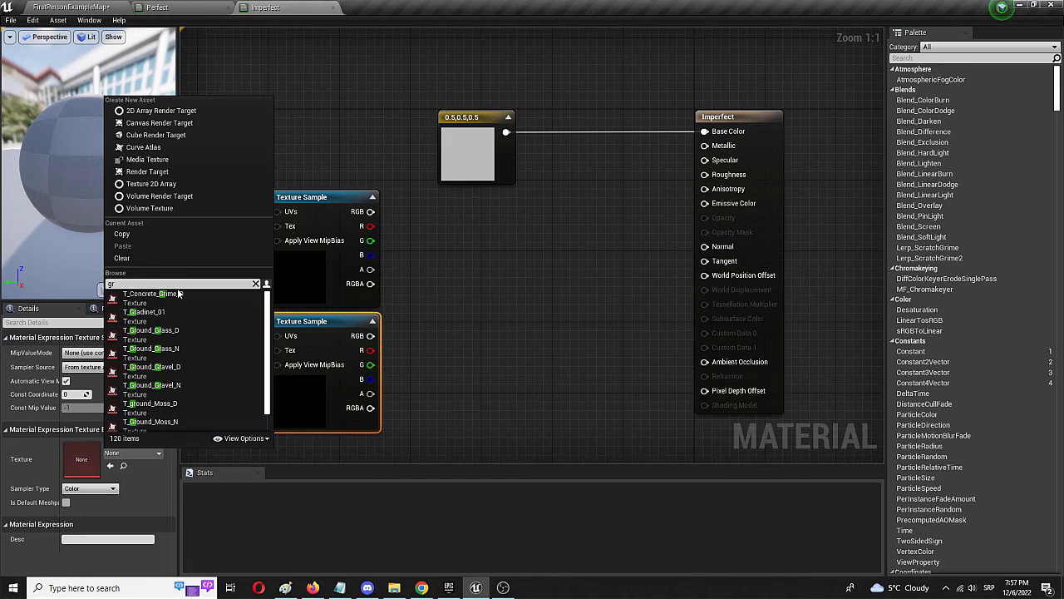
{"action": "type", "text": "ass"}
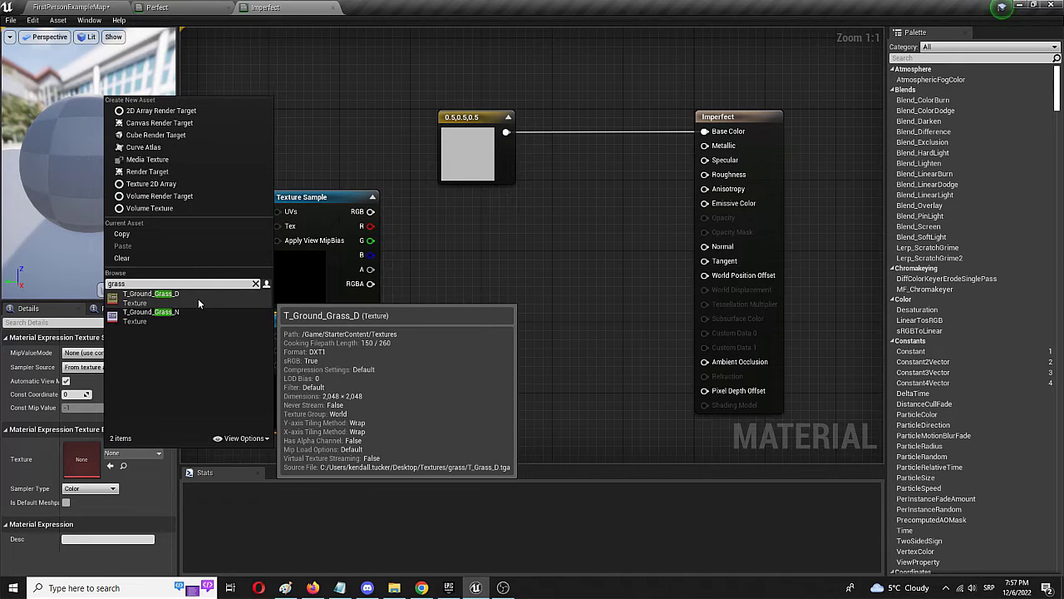
{"action": "left_click", "coordinate": [198, 293]}
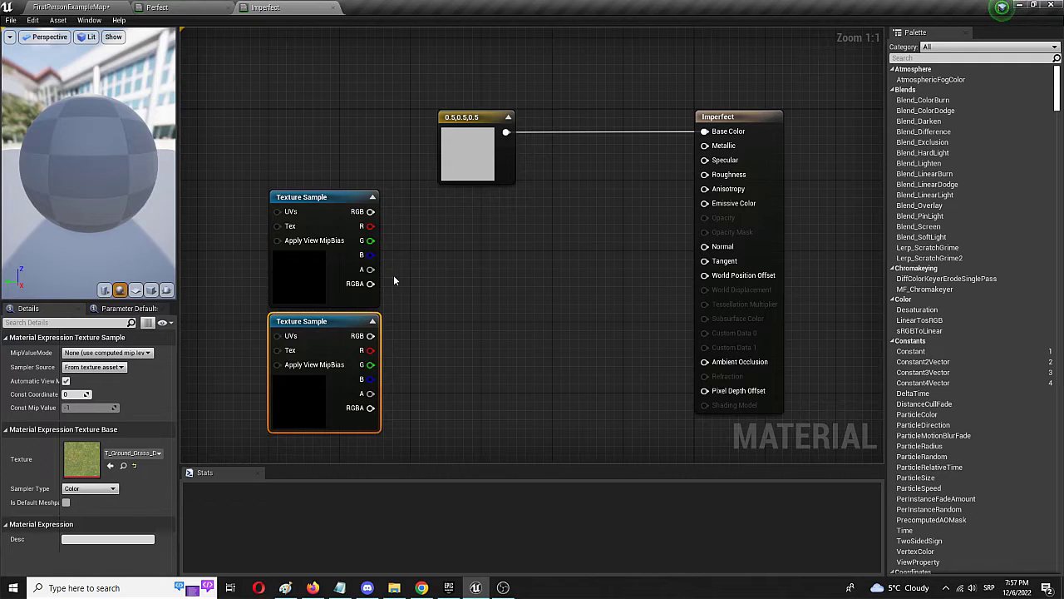
Add a Blend_Screen node: upper RGB to Blend, lower RGB to Base, Result to Roughness
{"action": "right_click", "coordinate": [432, 272]}
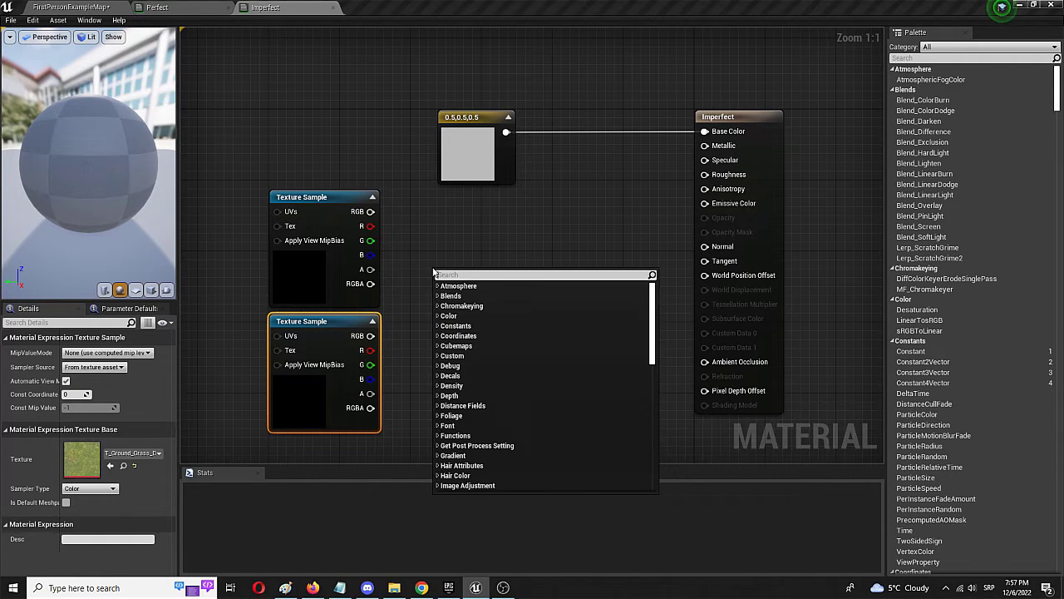
{"action": "type", "text": "blend"}
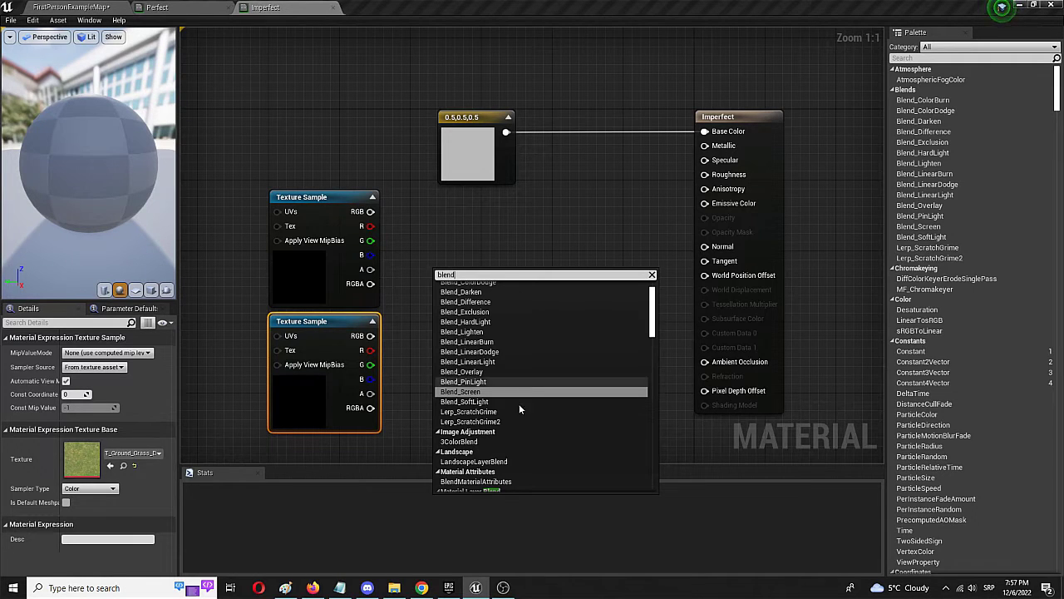
{"action": "left_click", "coordinate": [471, 391]}
{"action": "left_click_drag", "start_coordinate": [490, 289], "coordinate": [513, 264]}
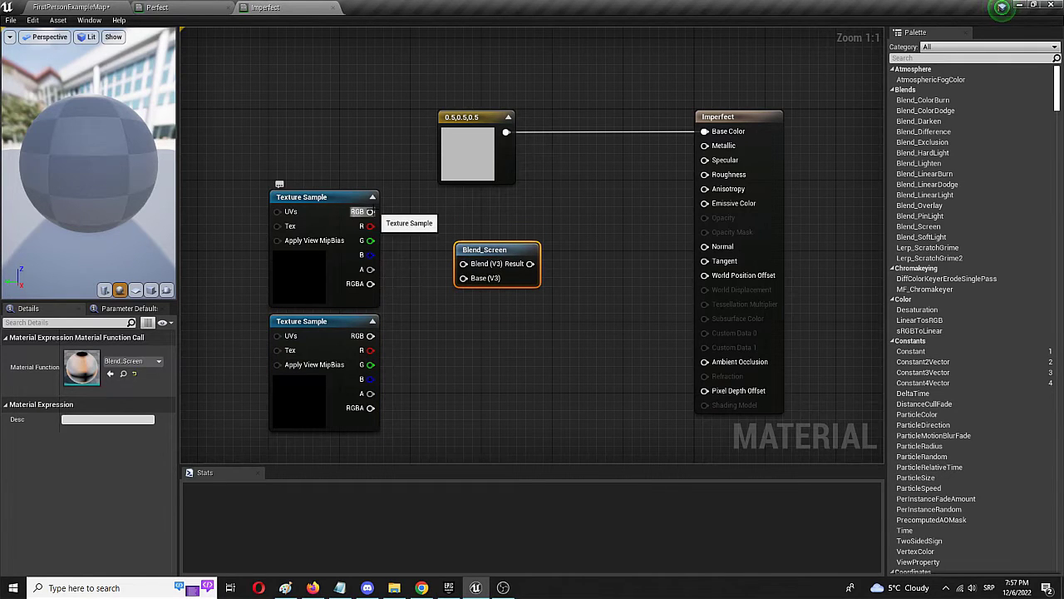
{"action": "left_click_drag", "start_coordinate": [370, 211], "coordinate": [463, 264]}
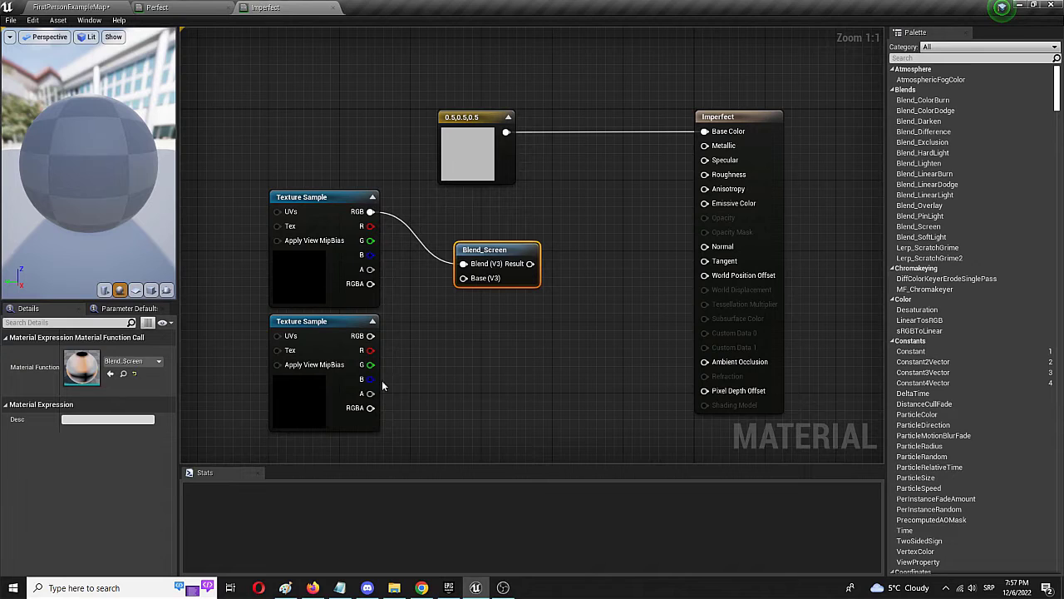
{"action": "left_click_drag", "start_coordinate": [370, 335], "coordinate": [470, 282]}
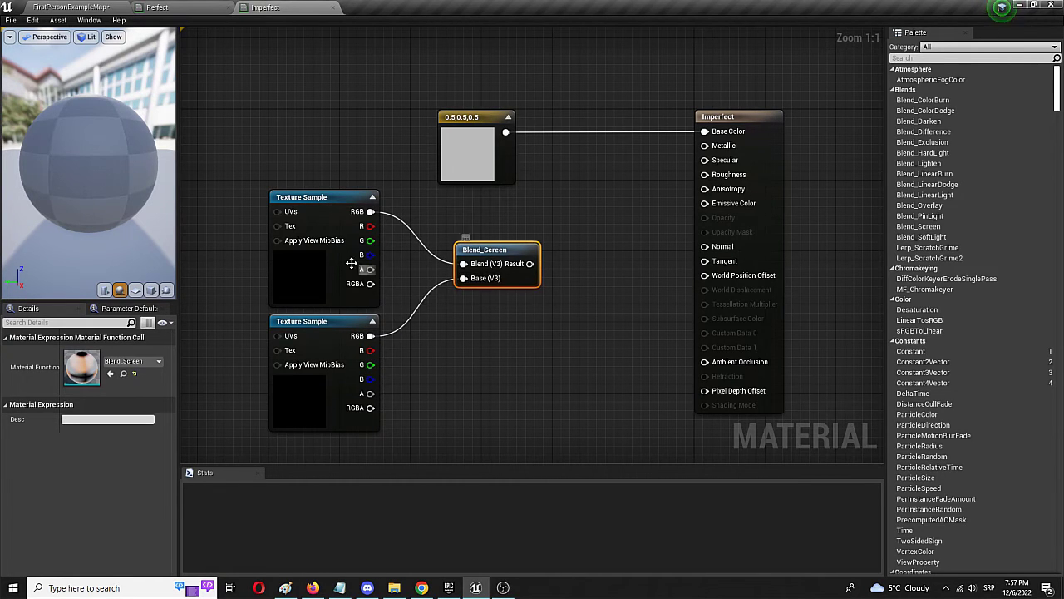
{"action": "left_click_drag", "start_coordinate": [530, 263], "coordinate": [705, 175]}
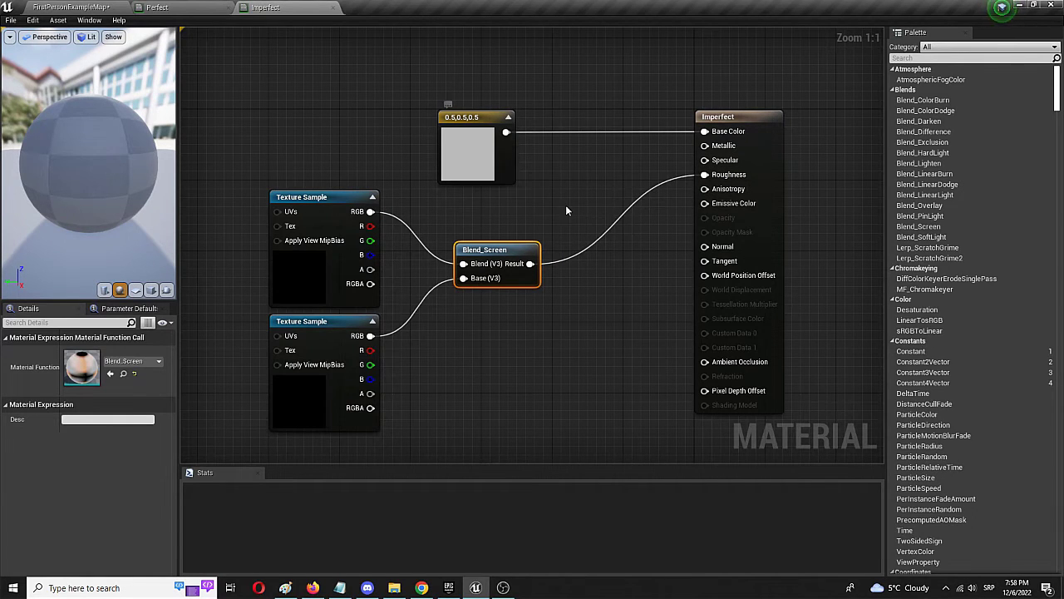
Save the Imperfect material and flip between it and Perfect to compare their previews
{"action": "left_click", "coordinate": [11, 20]}
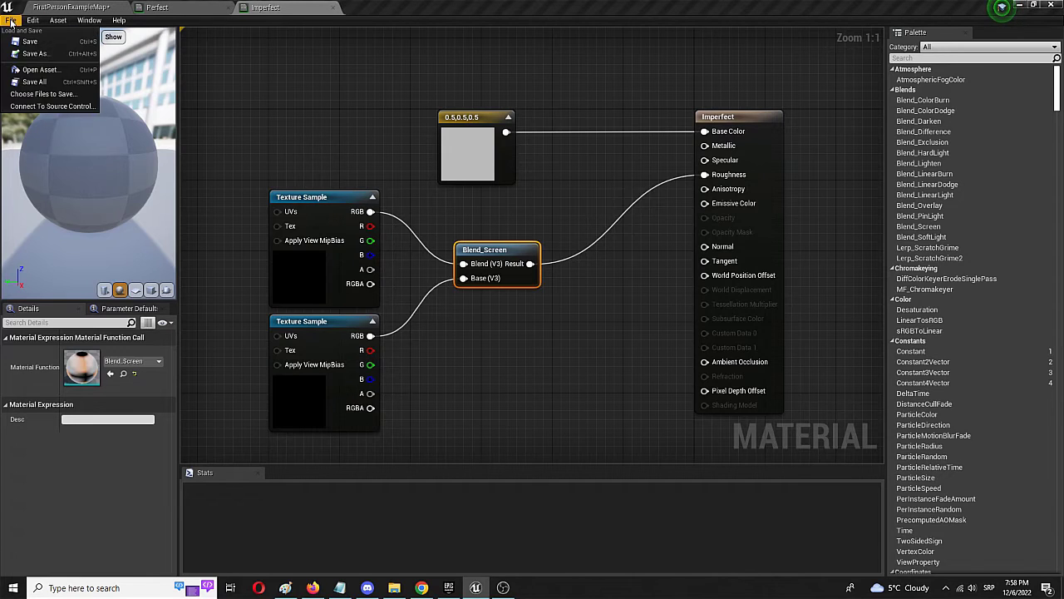
{"action": "left_click", "coordinate": [22, 42]}
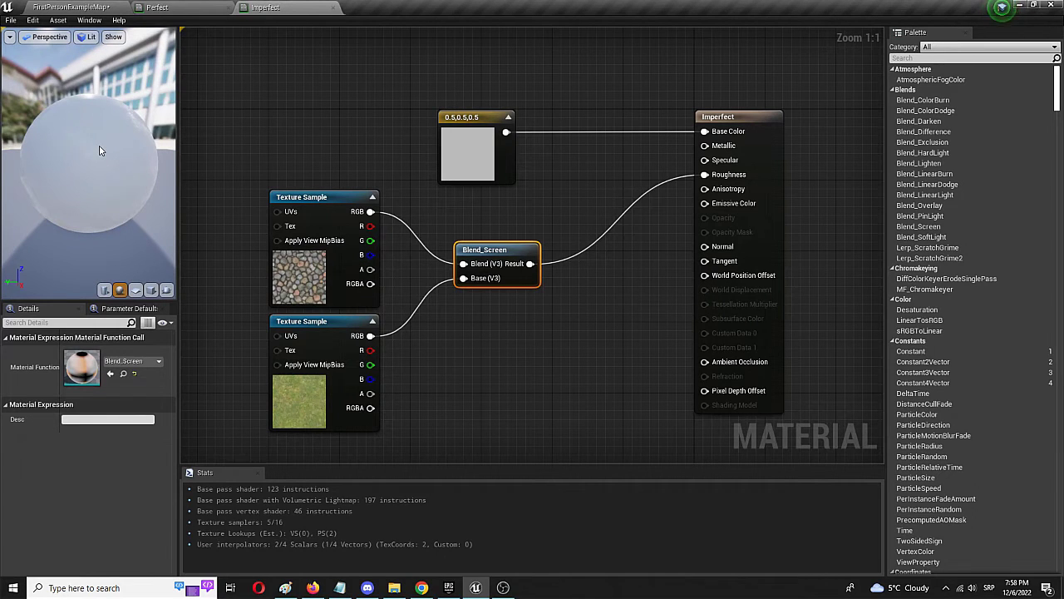
{"action": "left_click", "coordinate": [166, 8]}
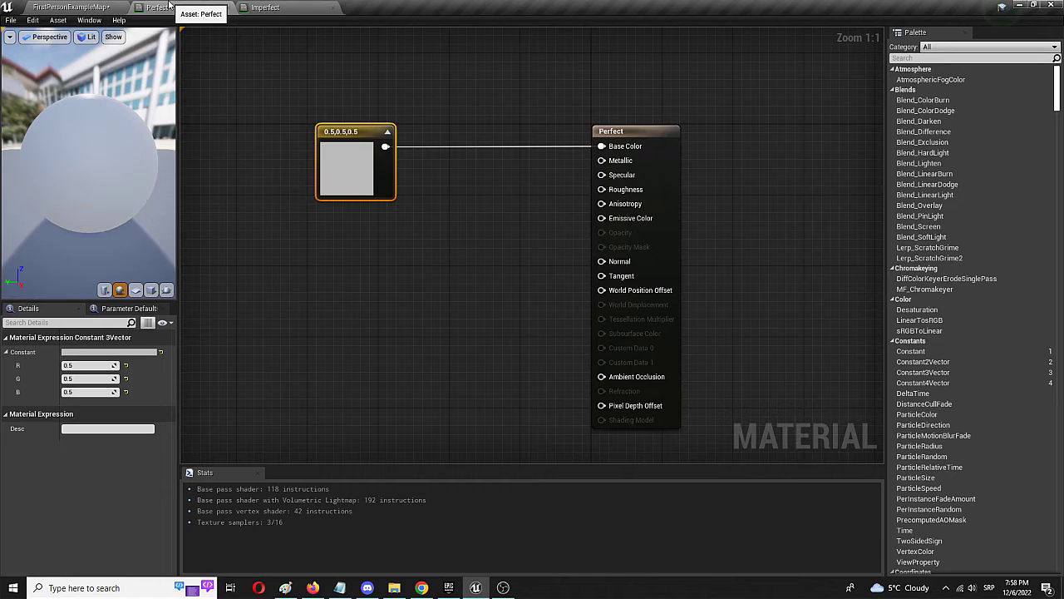
{"action": "left_click", "coordinate": [265, 8]}
{"action": "left_click", "coordinate": [192, 7]}
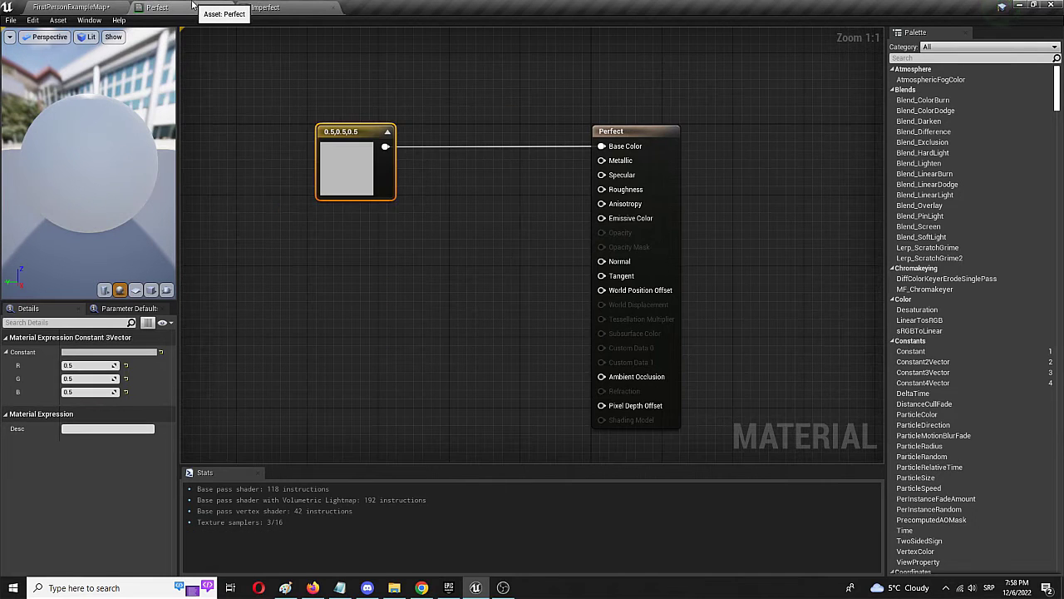
{"action": "left_click", "coordinate": [279, 7]}
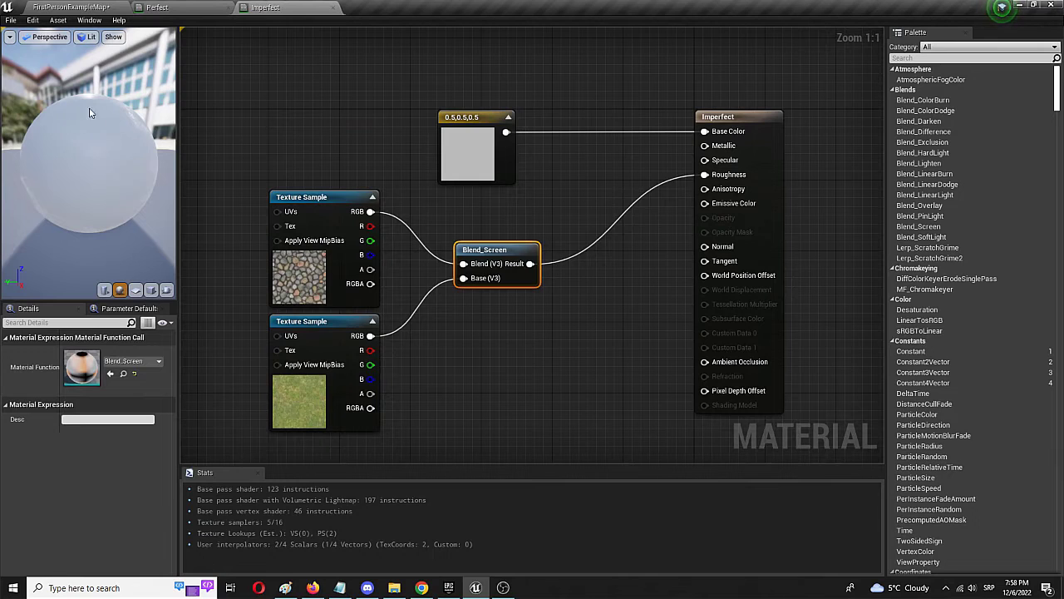
In the level, drag Imperfect onto the left cube and Perfect onto the right cube
{"action": "left_click", "coordinate": [85, 10]}
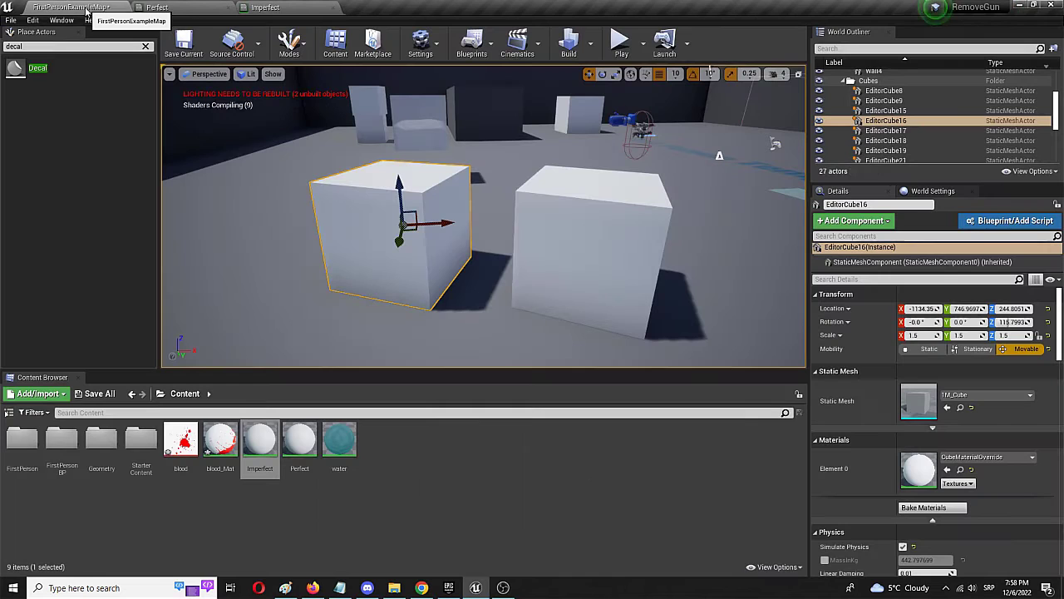
{"action": "left_click", "coordinate": [442, 479]}
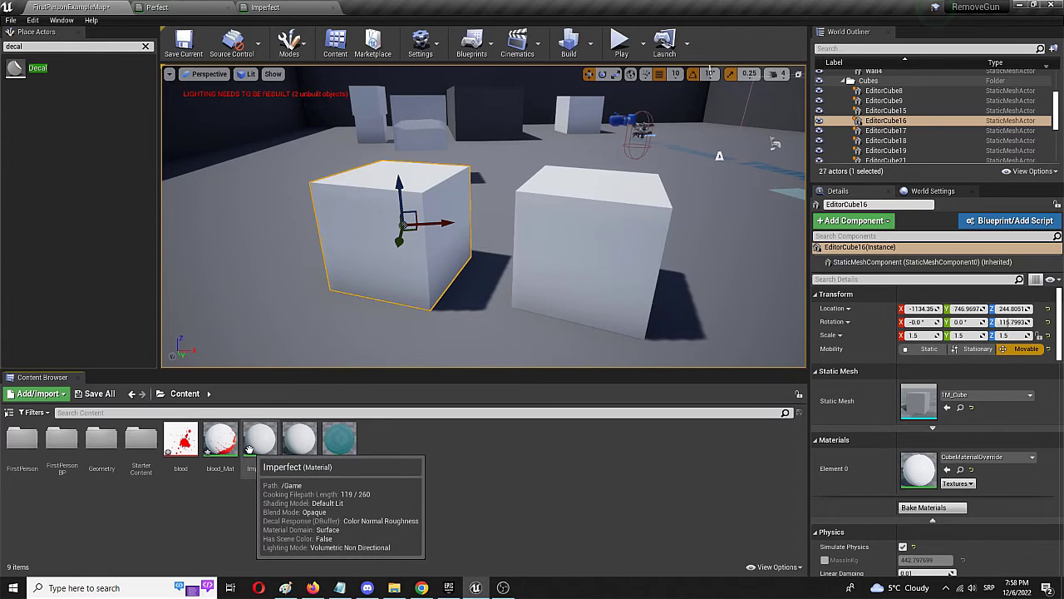
{"action": "left_click_drag", "start_coordinate": [250, 449], "coordinate": [355, 245]}
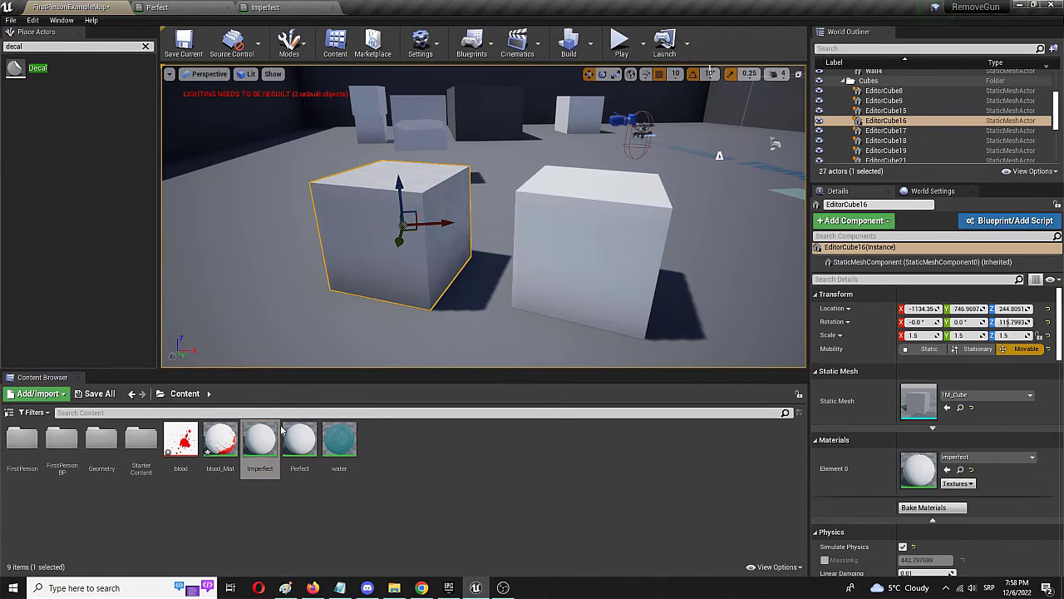
{"action": "left_click_drag", "start_coordinate": [299, 441], "coordinate": [539, 242]}
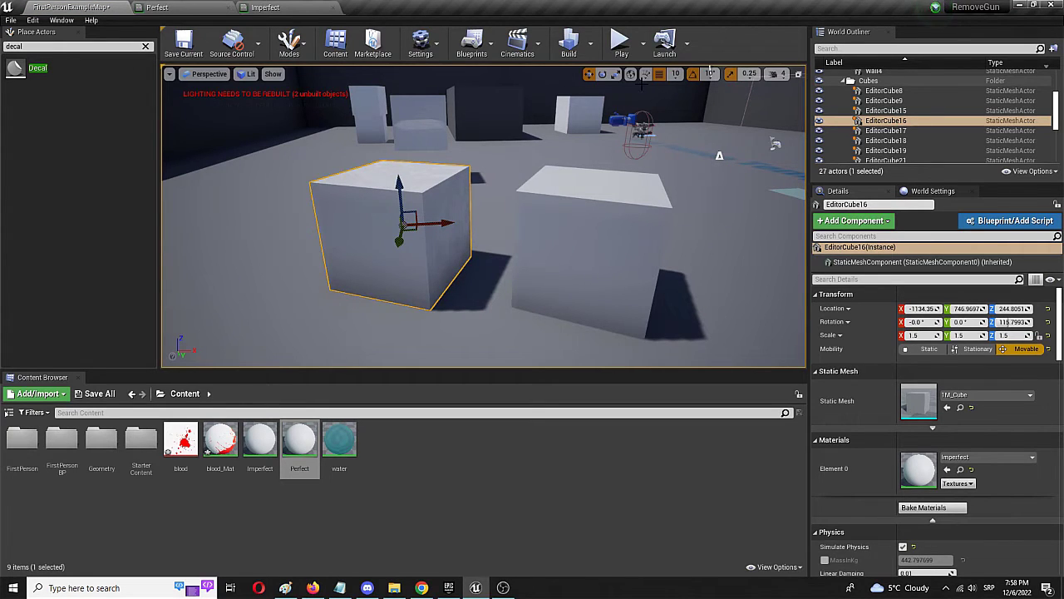
Play the level, walk up to and around the cubes, then stop and return to the material editor
{"action": "left_click", "coordinate": [624, 43]}
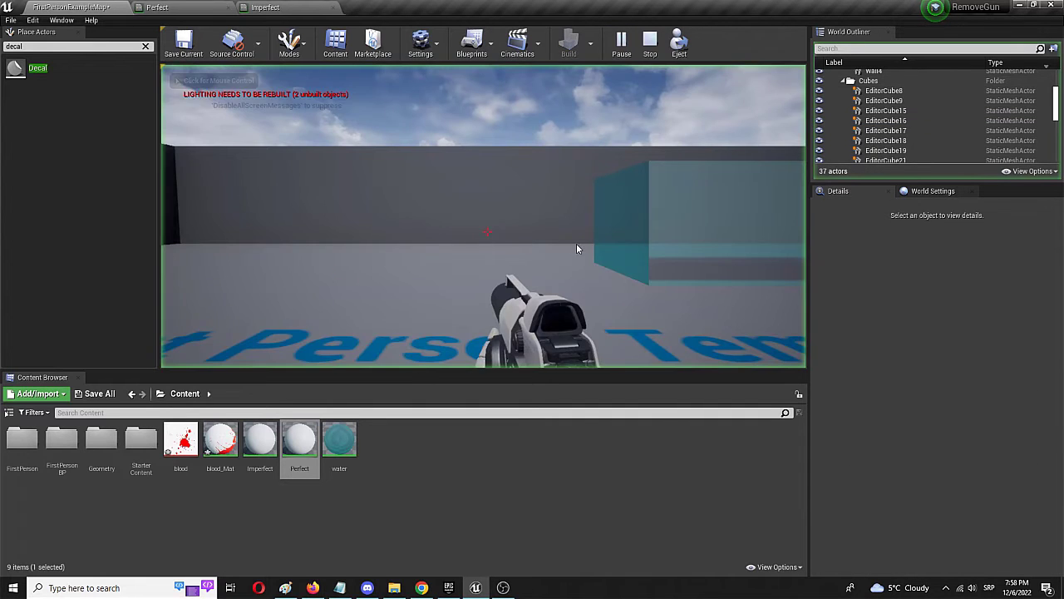
{"action": "left_click", "coordinate": [578, 248]}
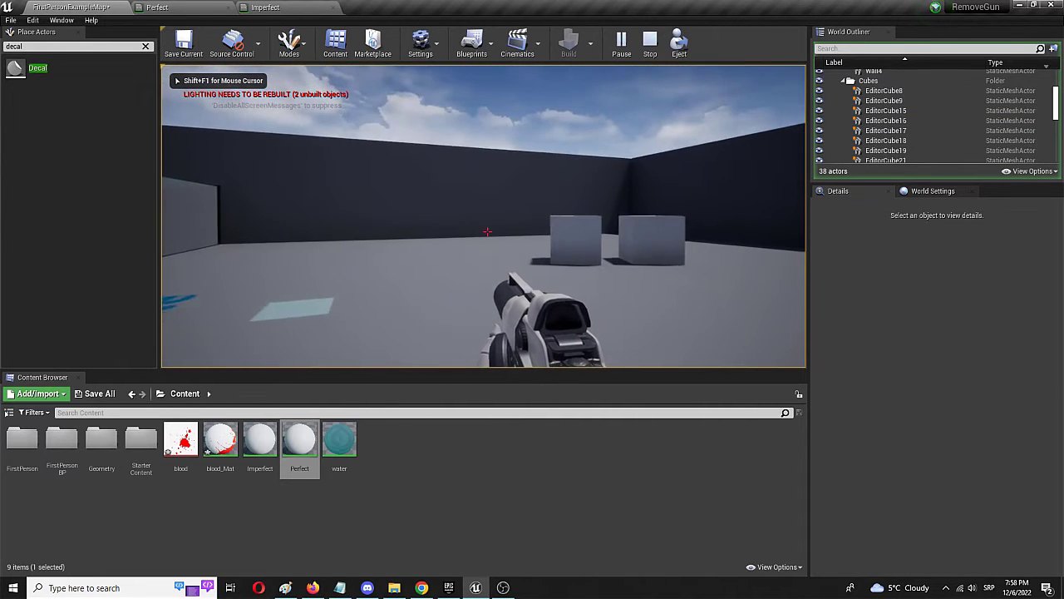
{"action": "key", "text": "w"}
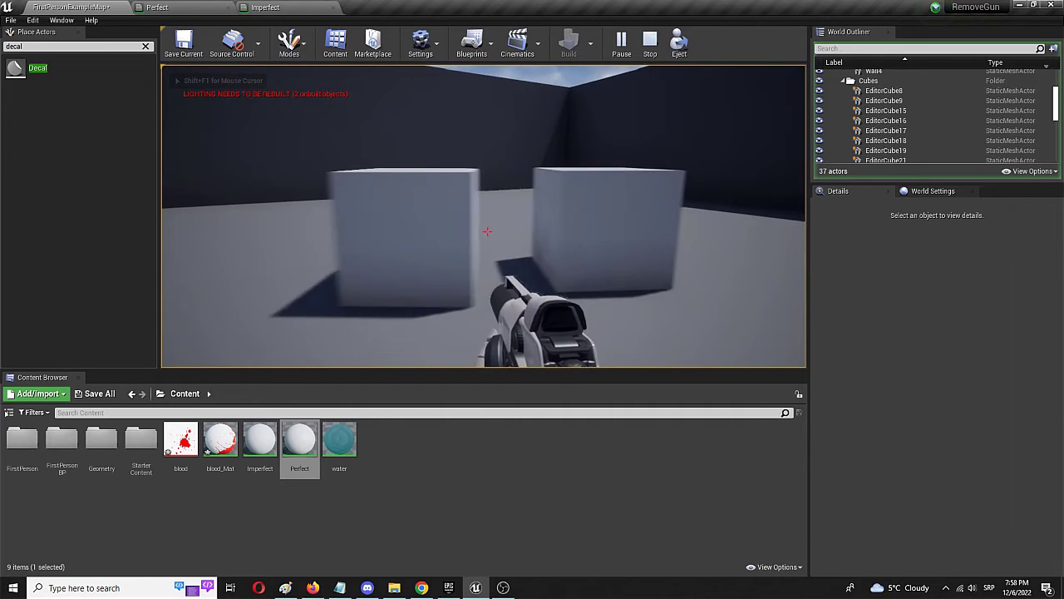
{"action": "key", "text": "w"}
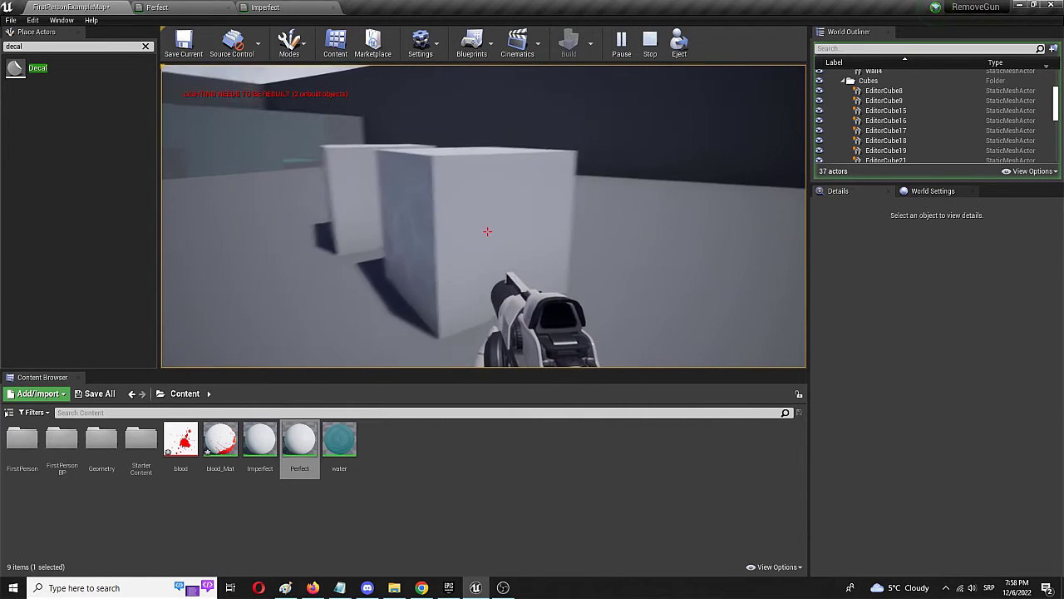
{"action": "key", "text": "w"}
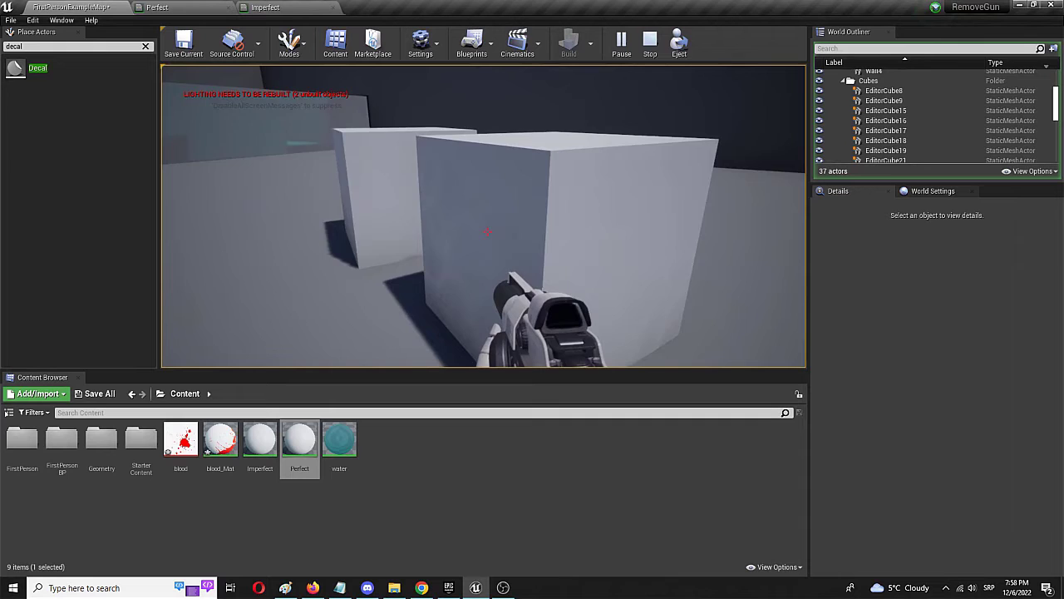
{"action": "key", "text": "w"}
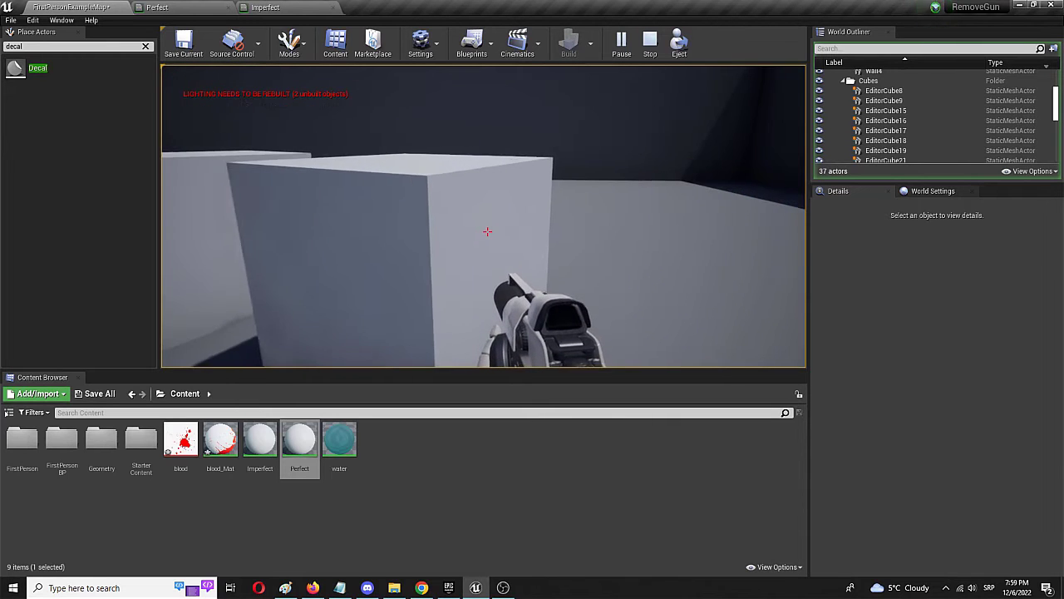
{"action": "key", "text": "space"}
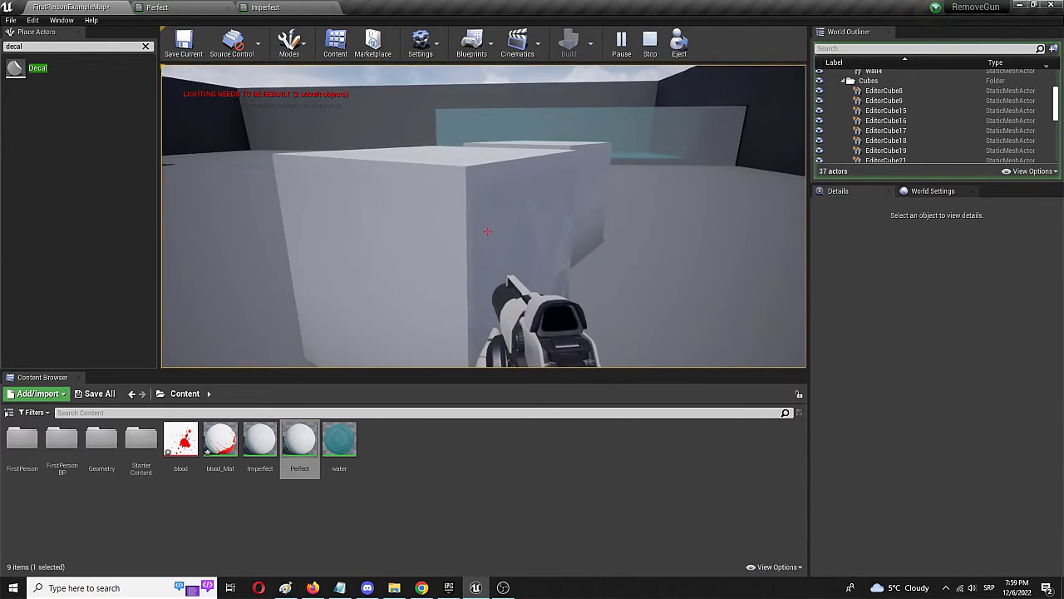
{"action": "key", "text": "s"}
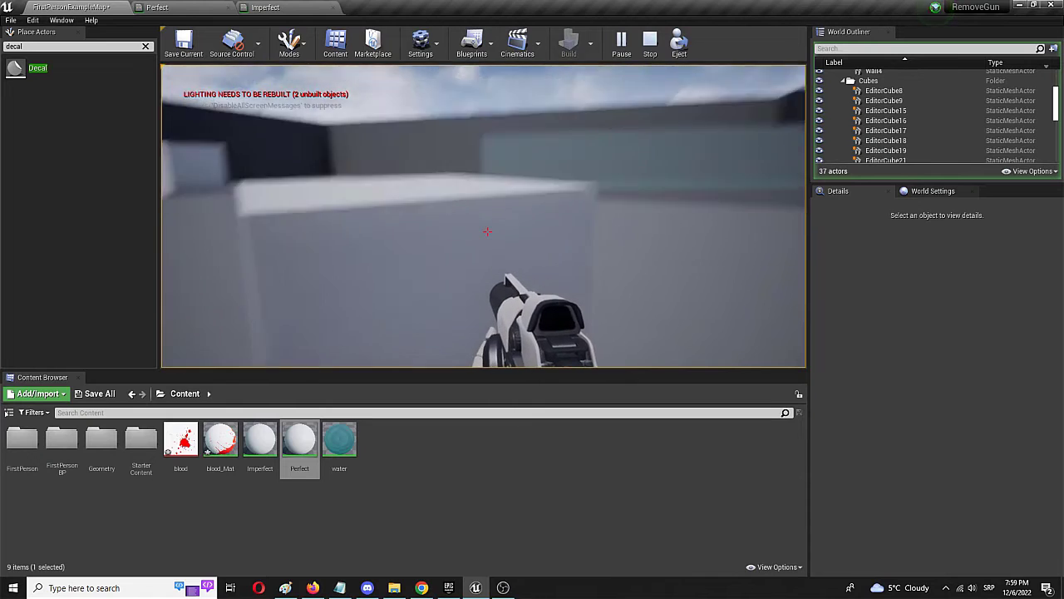
{"action": "key", "text": "w"}
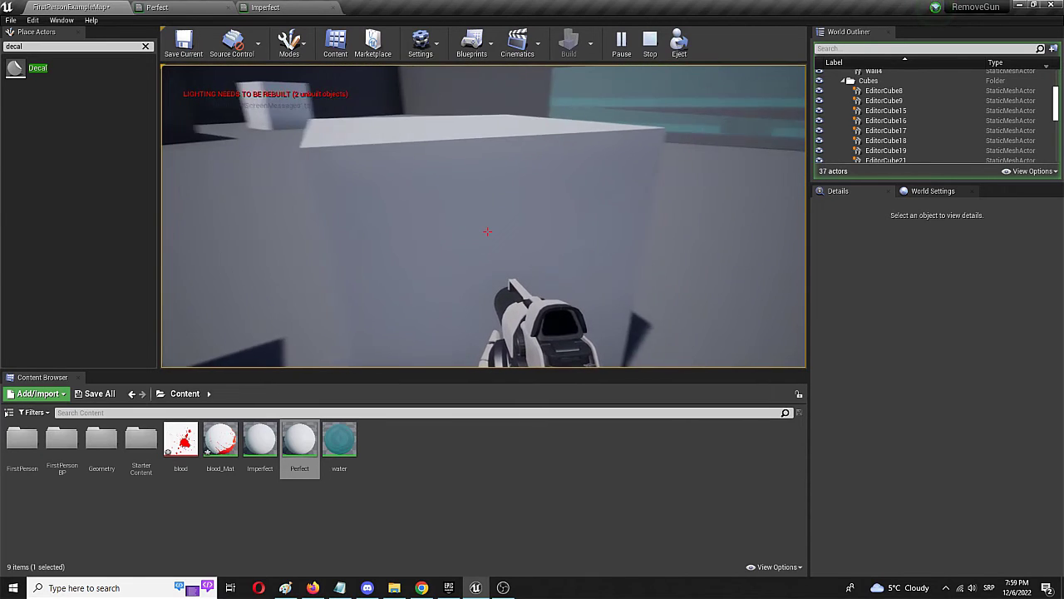
{"action": "key", "text": "s"}
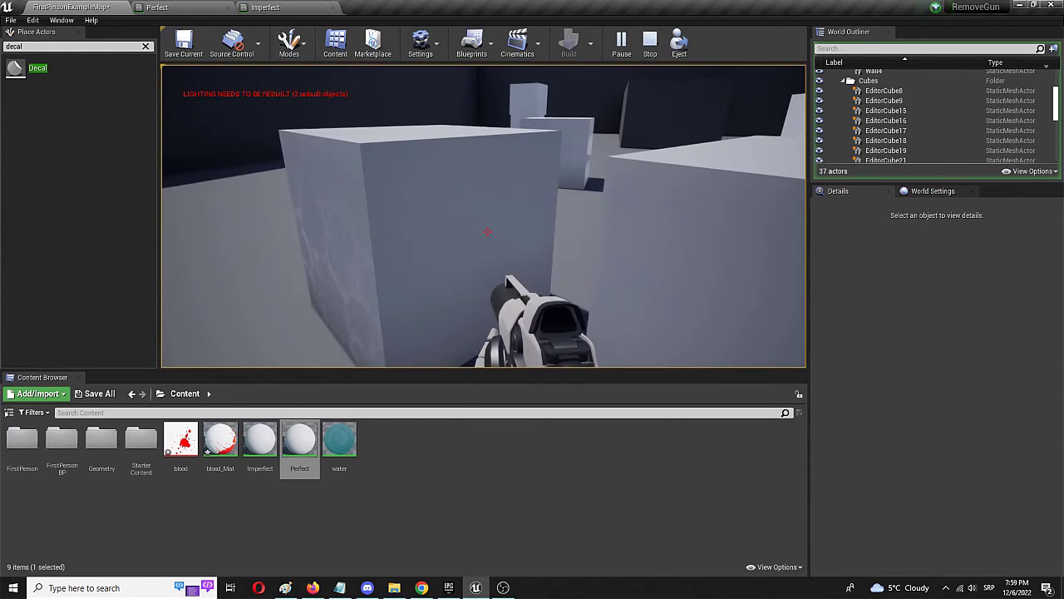
{"action": "key", "text": "a"}
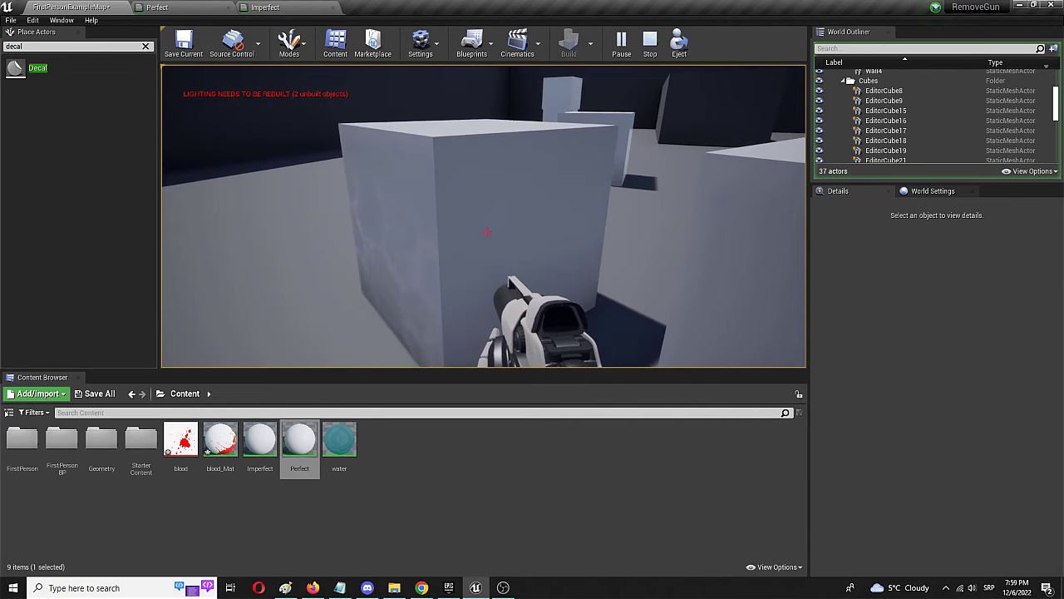
{"action": "key", "text": "w"}
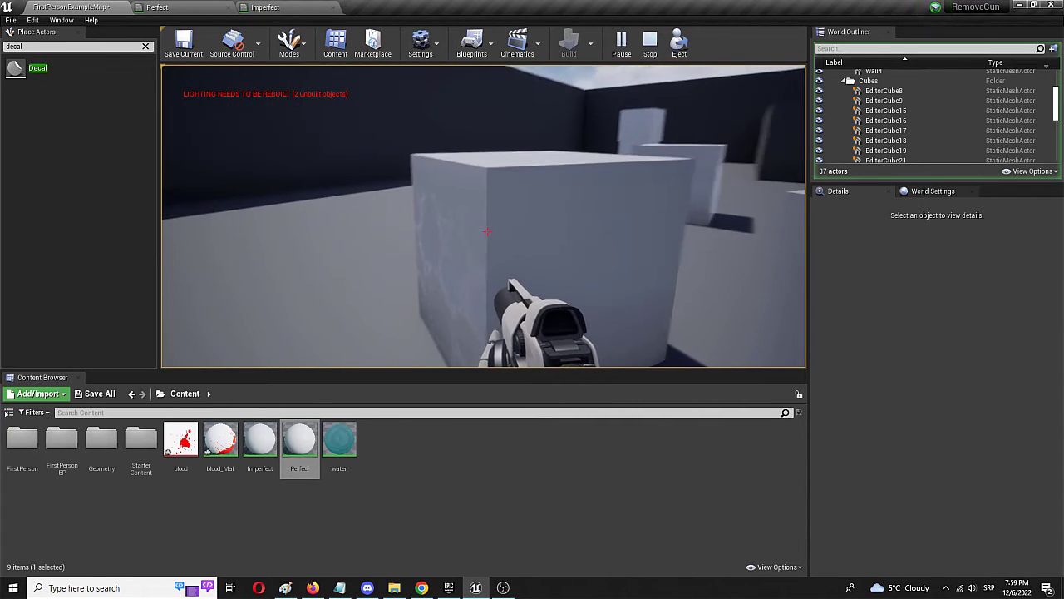
{"action": "key", "text": "Escape"}
{"action": "left_click", "coordinate": [154, 6]}
Swap the Imperfect material's top Texture Sample to T_Ground_Grass_N
{"action": "left_click", "coordinate": [265, 7]}
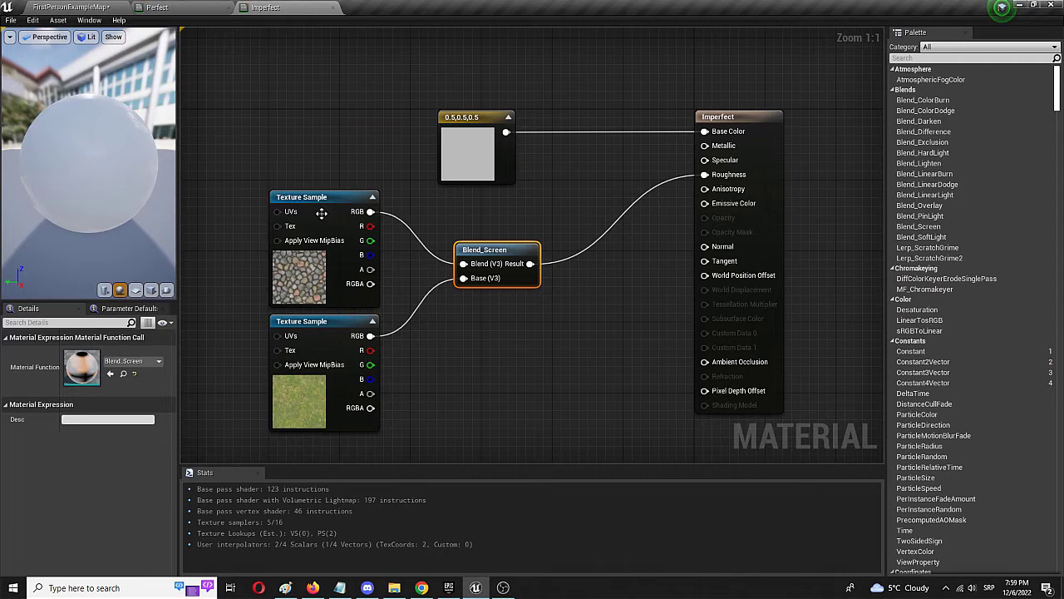
{"action": "left_click", "coordinate": [310, 290]}
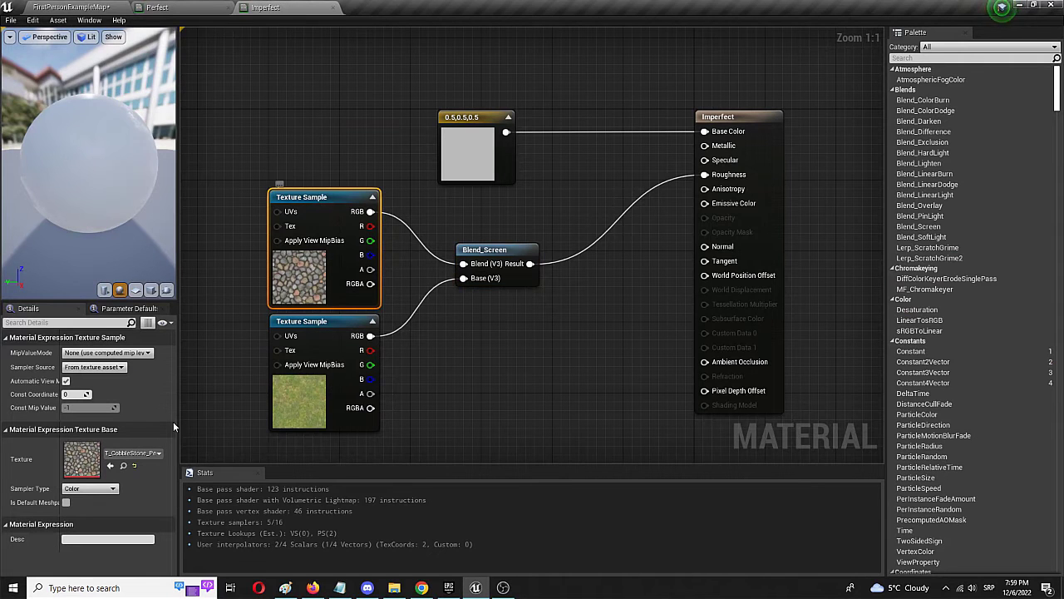
{"action": "left_click", "coordinate": [152, 454]}
{"action": "type", "text": "grass"}
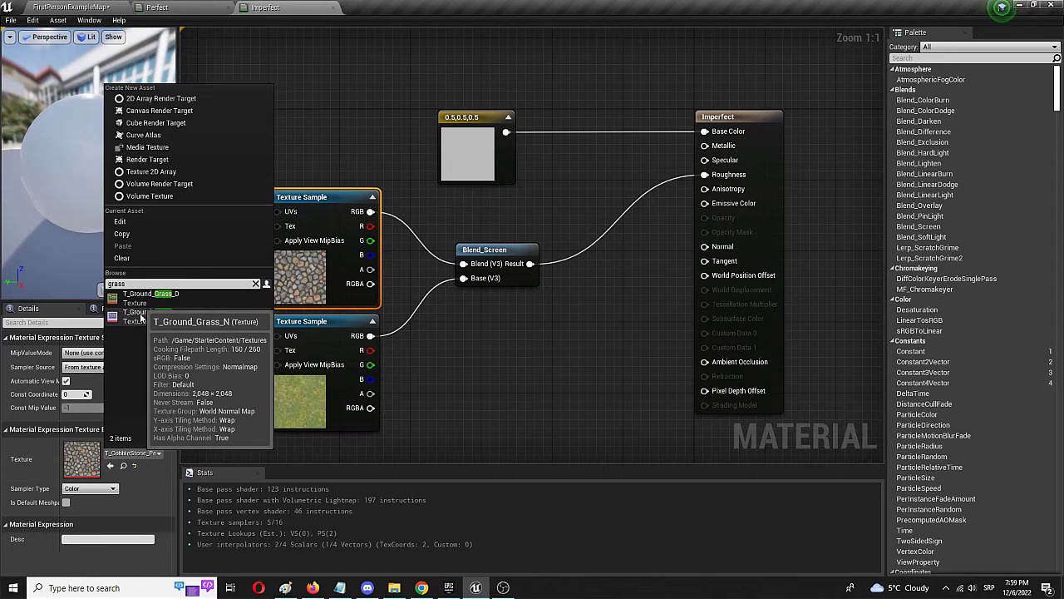
{"action": "left_click", "coordinate": [139, 322]}
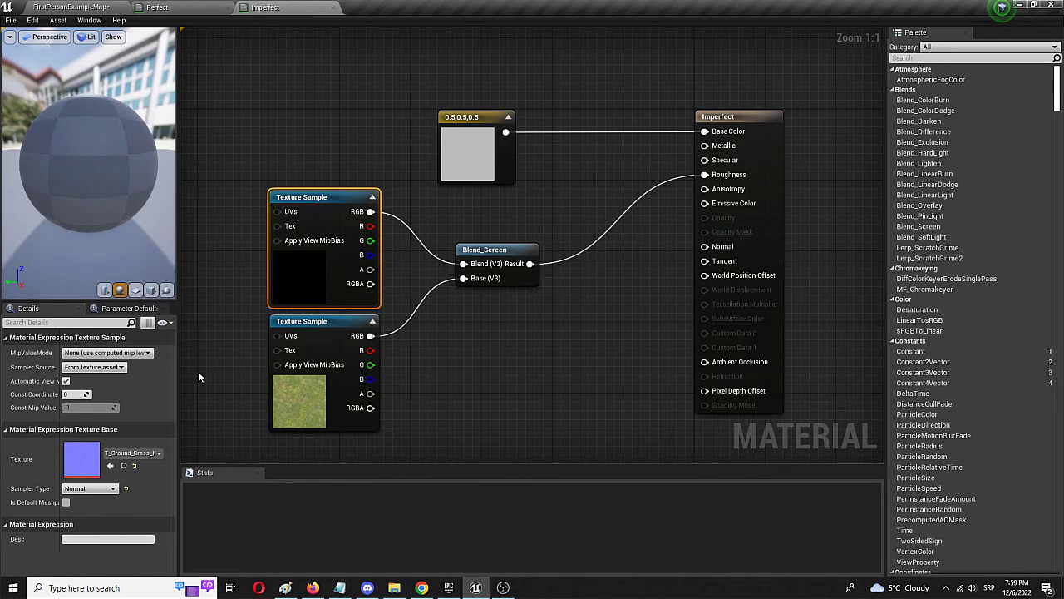
Save Imperfect, compare it against Perfect, and go back to the level view
{"action": "left_click", "coordinate": [10, 19]}
{"action": "left_click", "coordinate": [24, 40]}
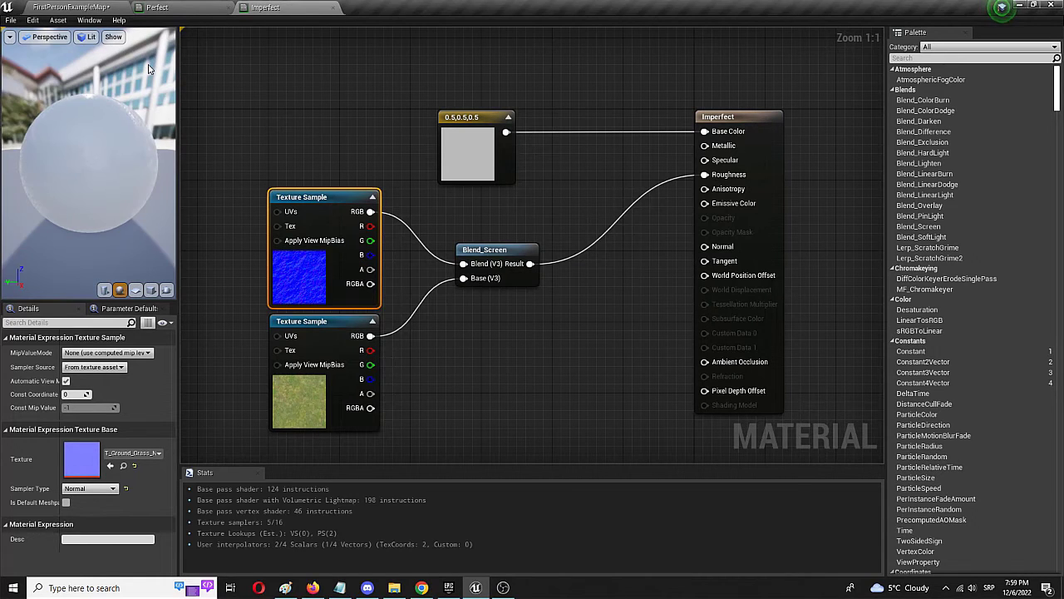
{"action": "left_click", "coordinate": [157, 7]}
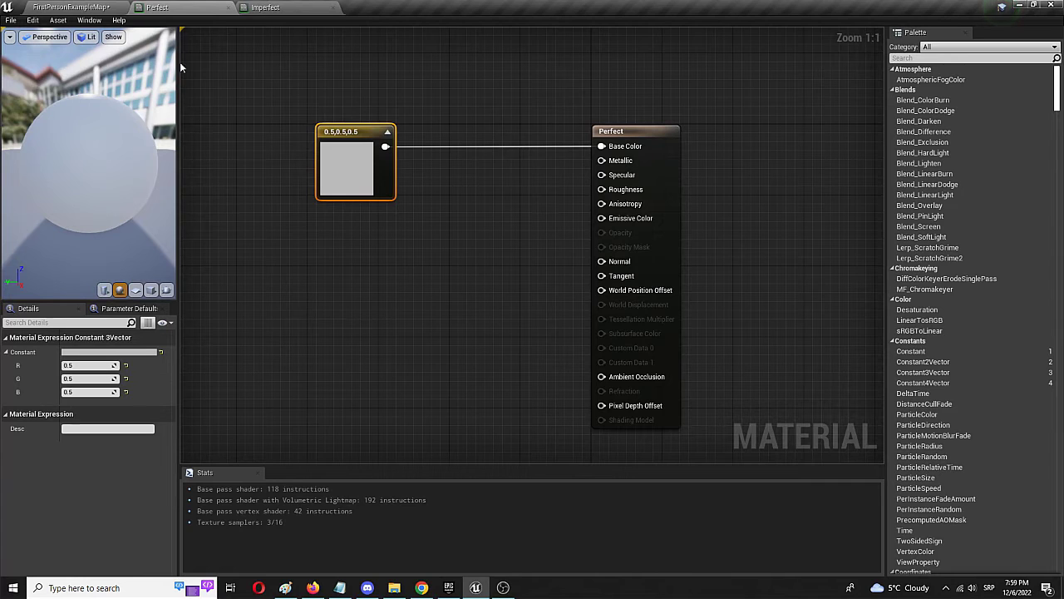
{"action": "left_click", "coordinate": [260, 7]}
{"action": "left_click", "coordinate": [173, 7]}
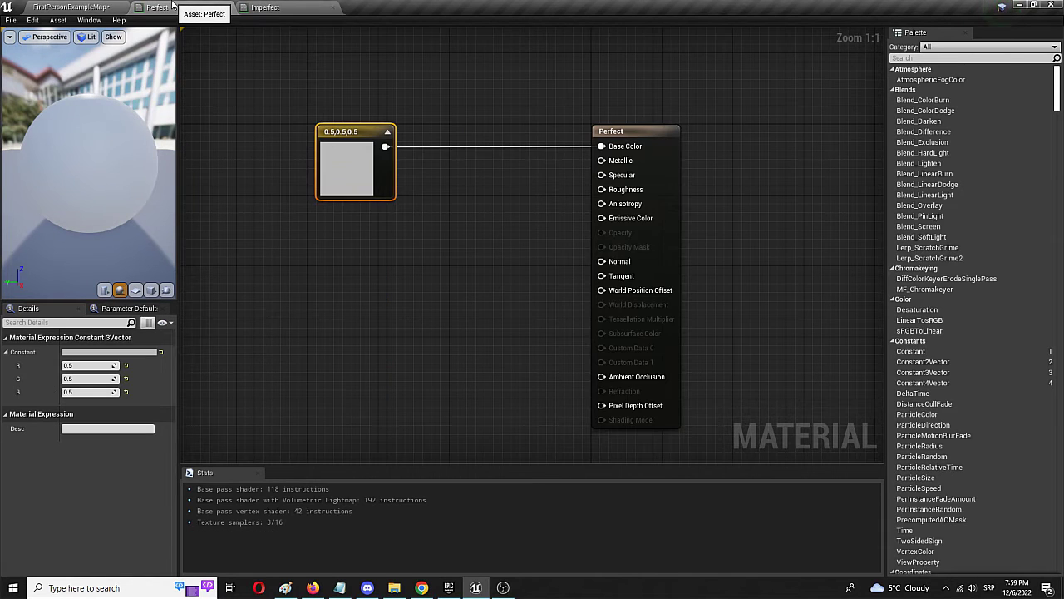
{"action": "left_click", "coordinate": [263, 8]}
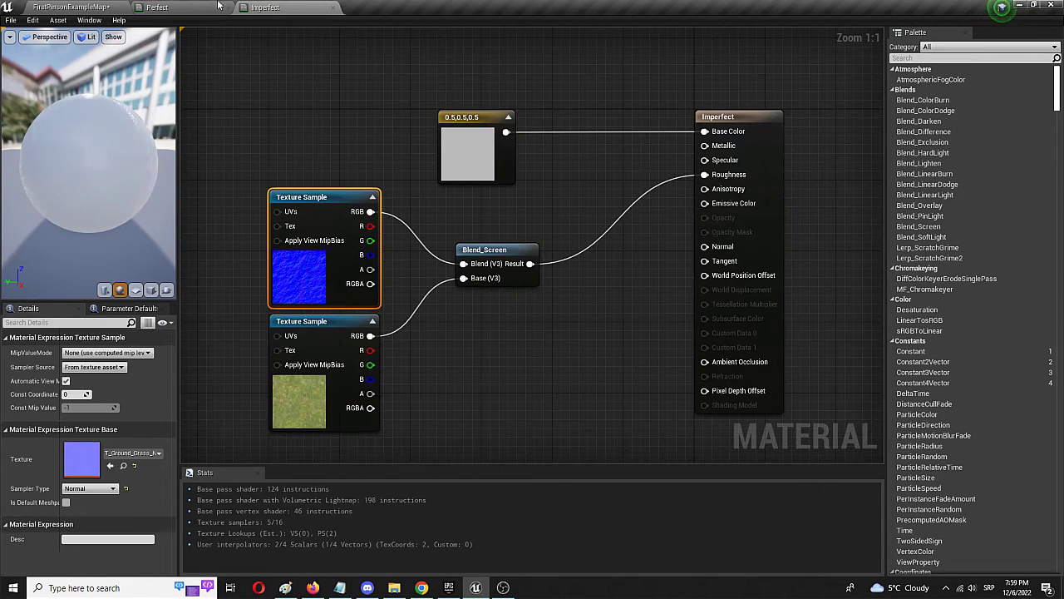
{"action": "left_click", "coordinate": [81, 6]}
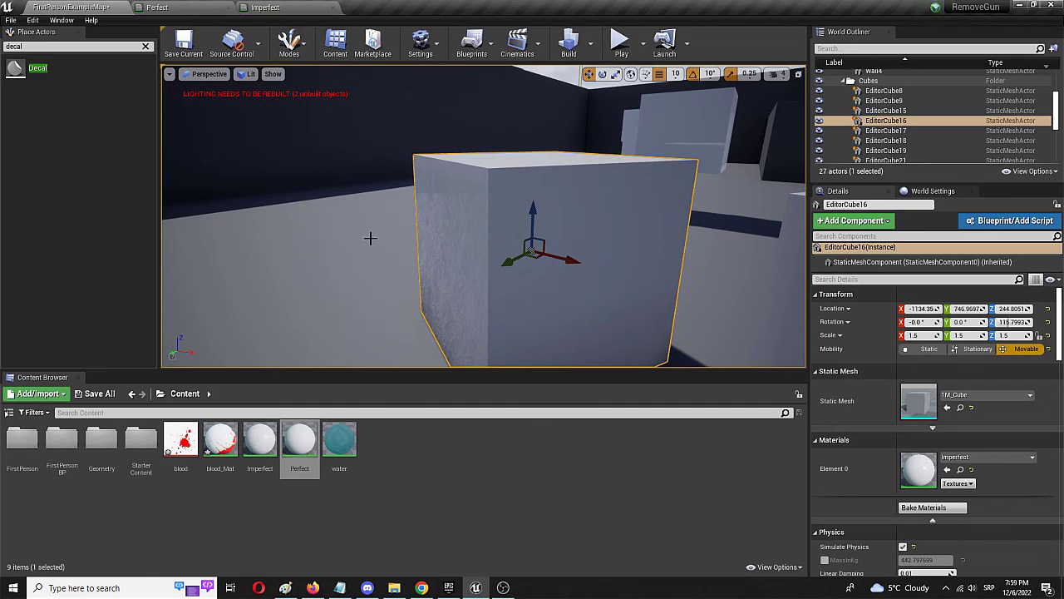
Play the level again, walking up to the Imperfect cube and back, then stop
{"action": "right_click_drag", "start_coordinate": [373, 271], "coordinate": [333, 233]}
{"action": "left_click", "coordinate": [621, 42]}
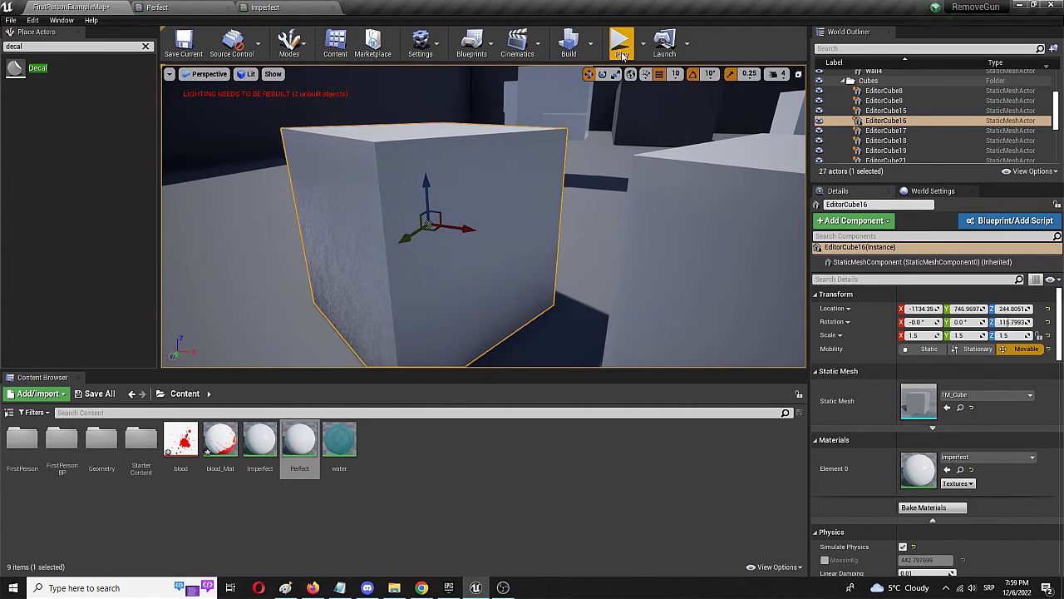
{"action": "left_click", "coordinate": [537, 104]}
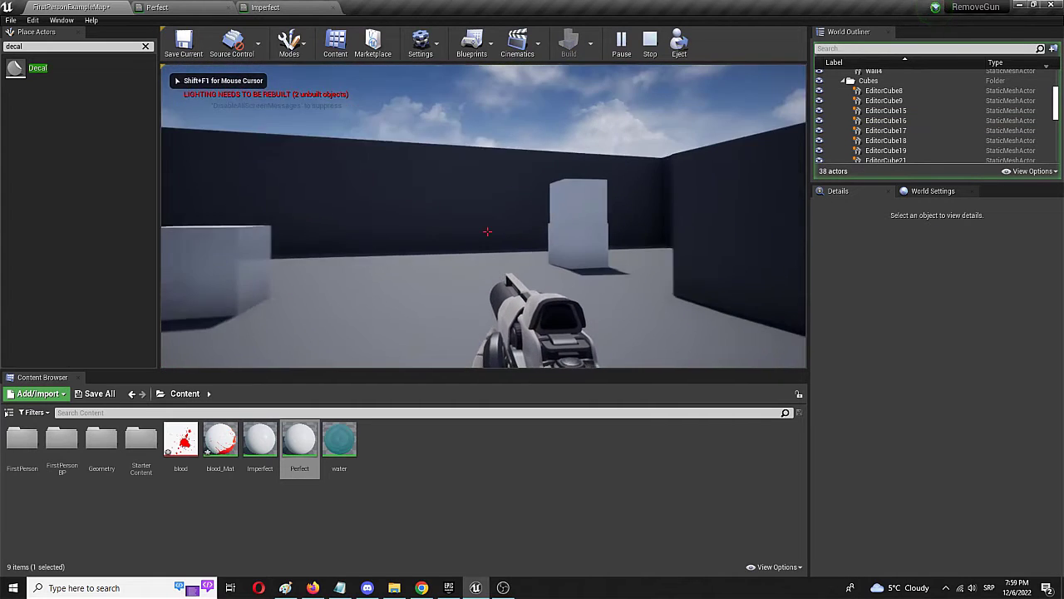
{"action": "key", "text": "w"}
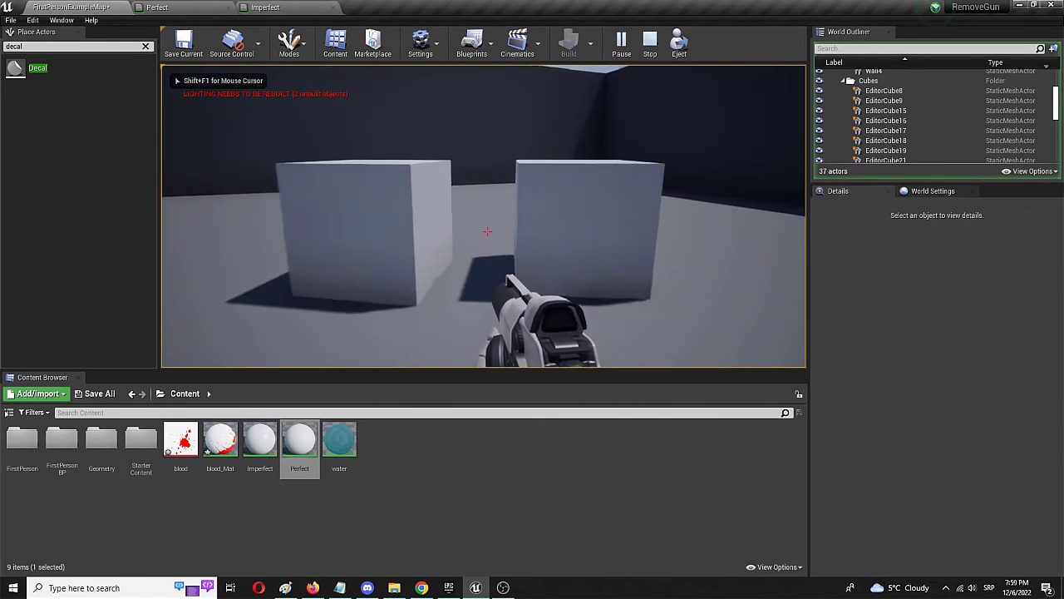
{"action": "key", "text": "w"}
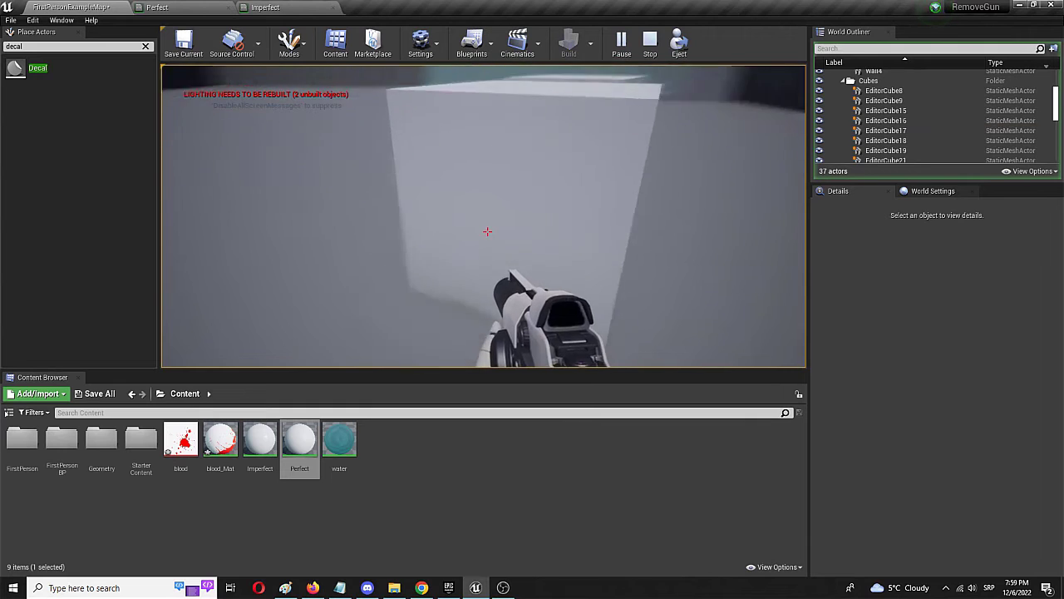
{"action": "key", "text": "s"}
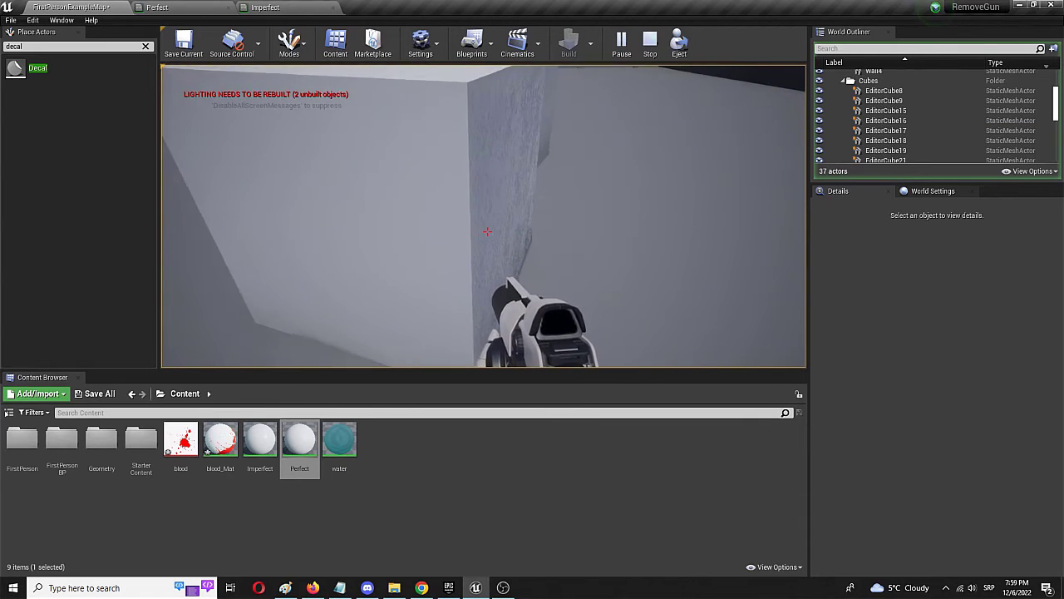
{"action": "key", "text": "w"}
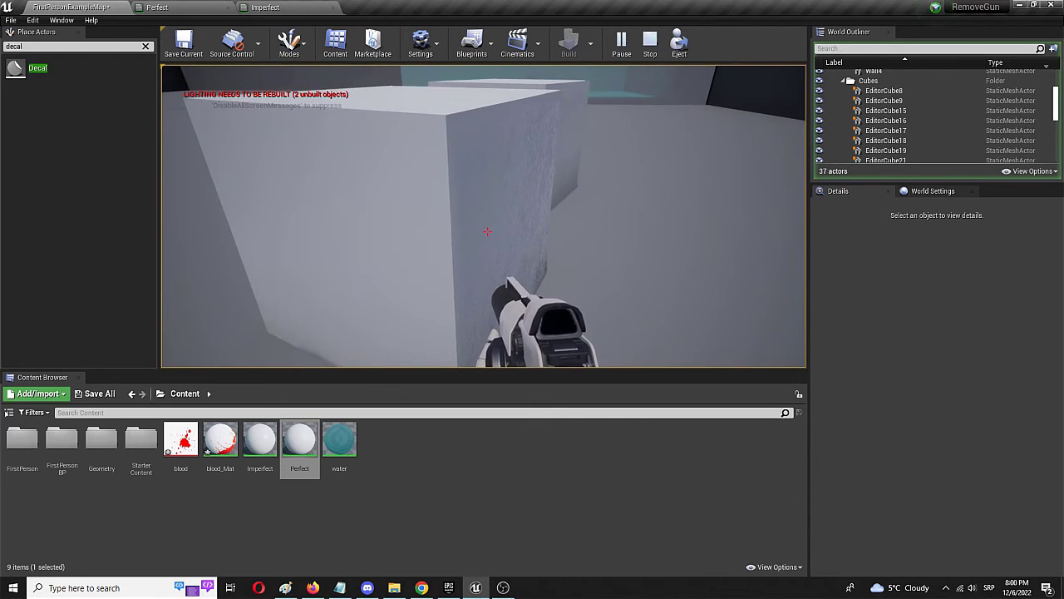
{"action": "key", "text": "Escape"}
{"action": "left_click", "coordinate": [274, 8]}
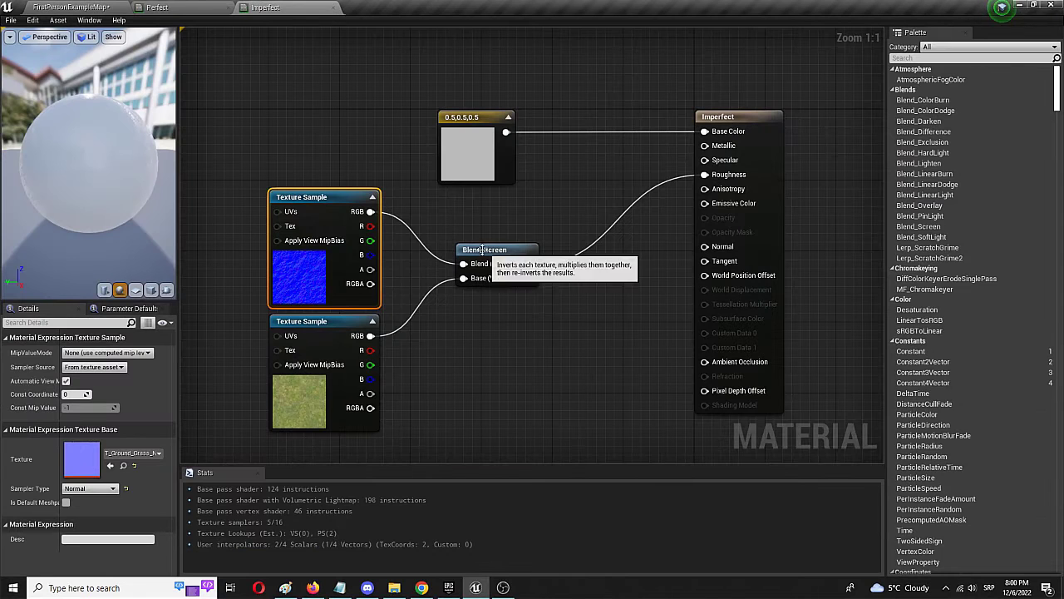